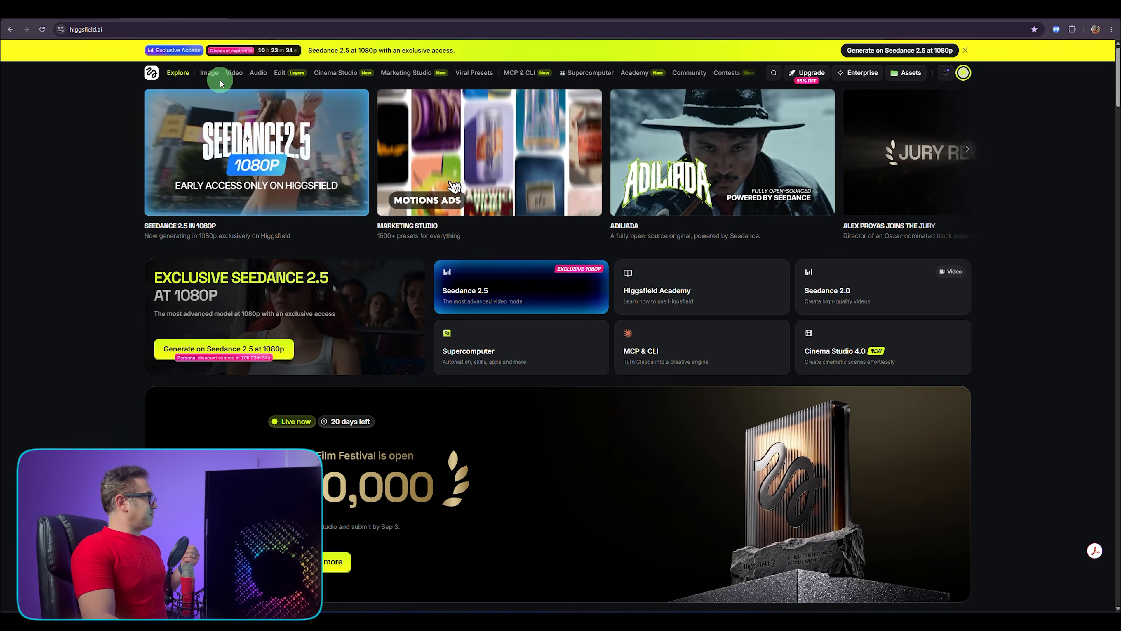
- Open the Seedance 2.5 video generator and remove the existing reference image
mouse_move(216, 81)
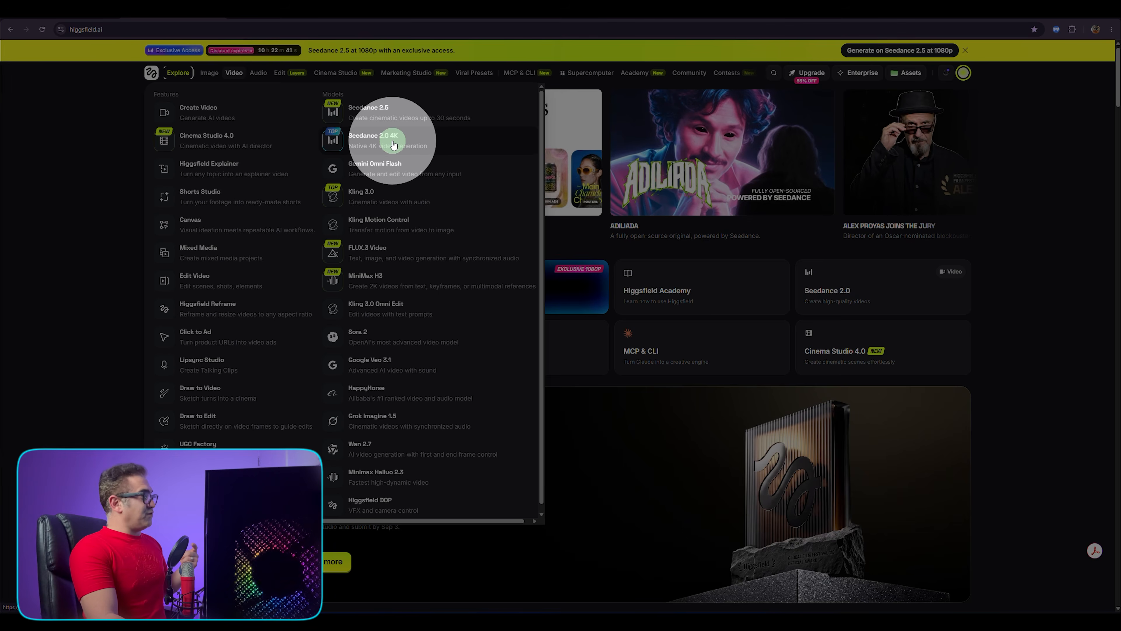
left_click(381, 114)
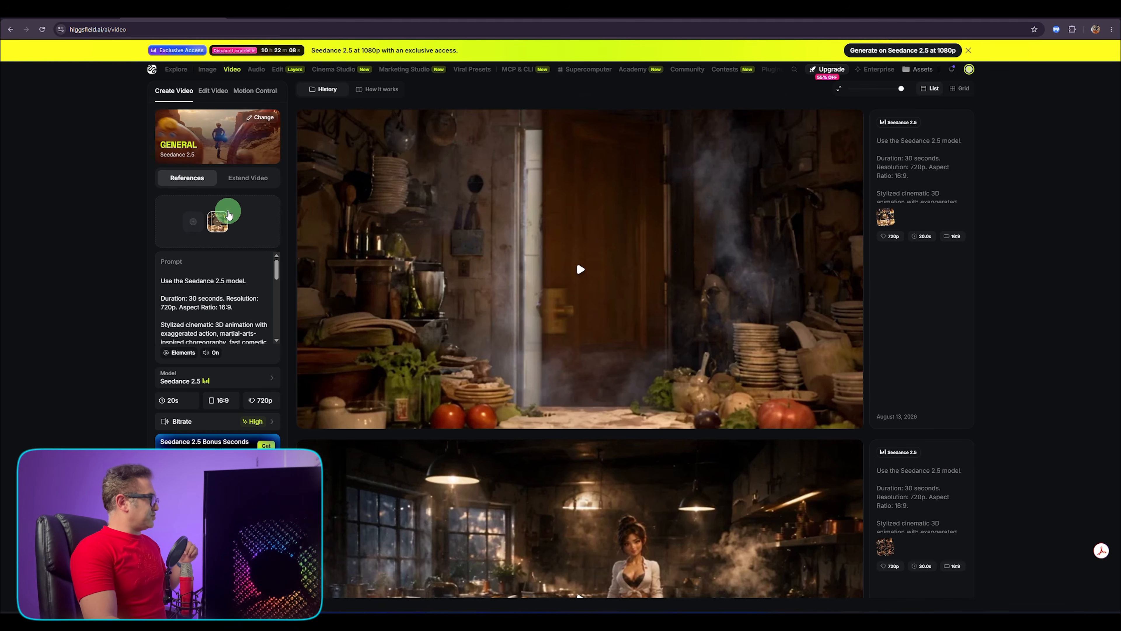
left_click(228, 214)
- Replace the whole existing prompt with the copied salon animation prompt
scroll(228, 283, "down", 5)
key("ctrl+a")
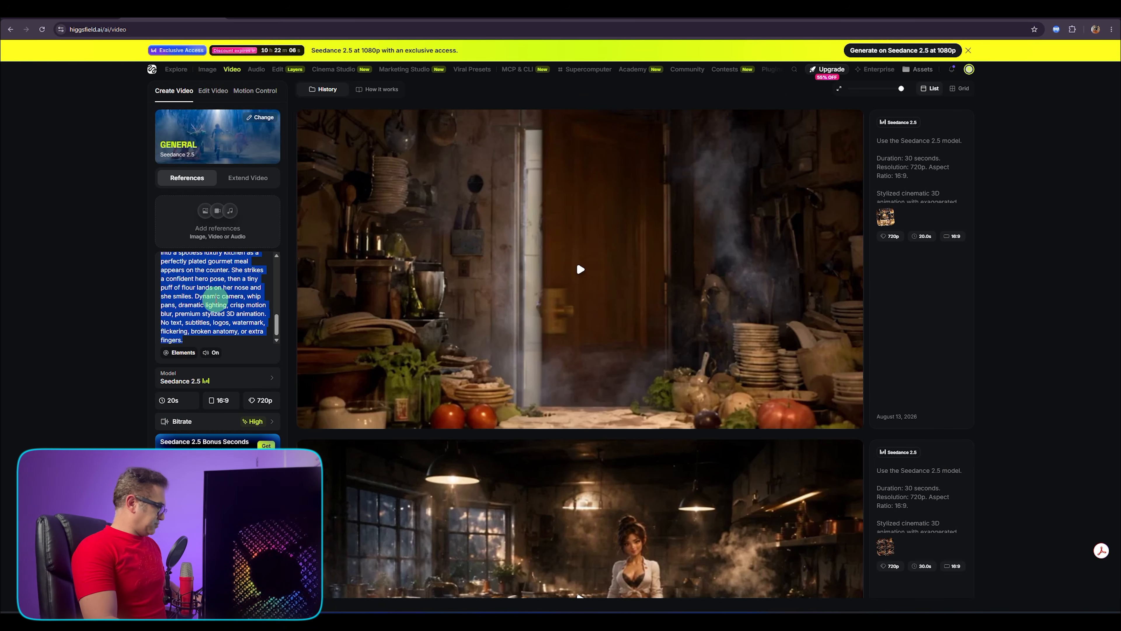
key("BackSpace")
right_click(213, 279)
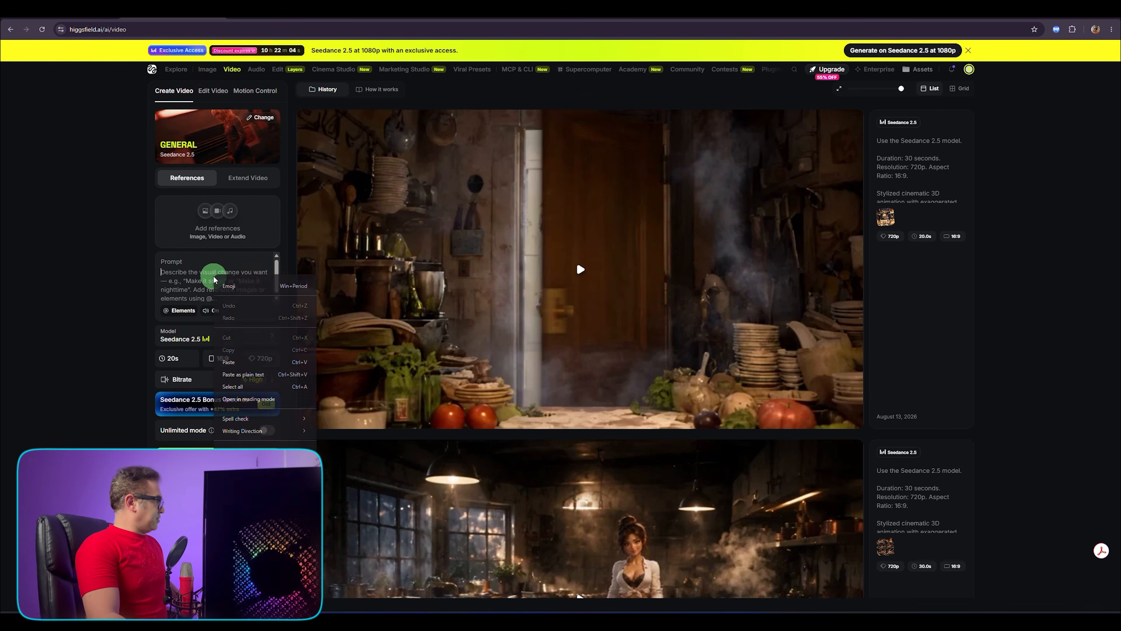
left_click(260, 362)
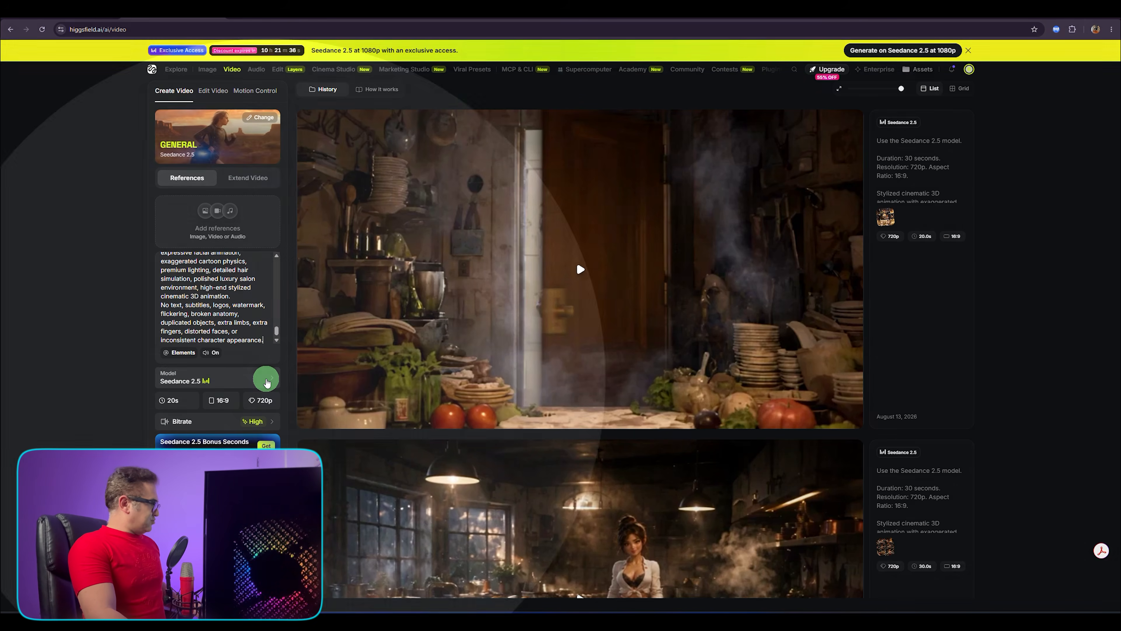
- Check the list of available video models, leaving Seedance 2.5 selected
left_click(266, 380)
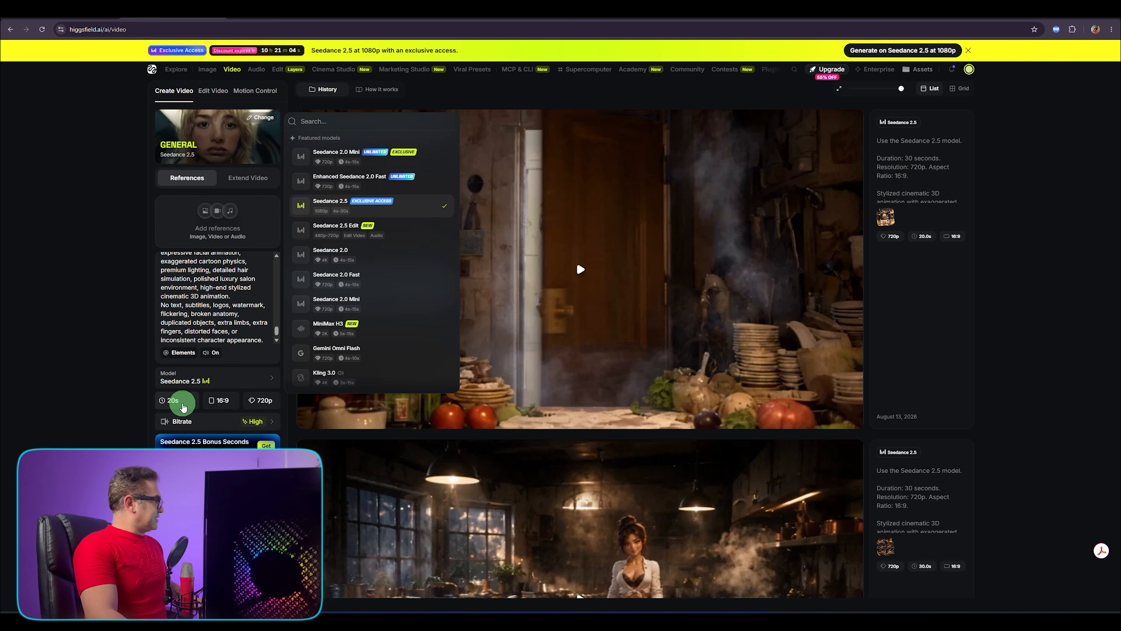
left_click(183, 405)
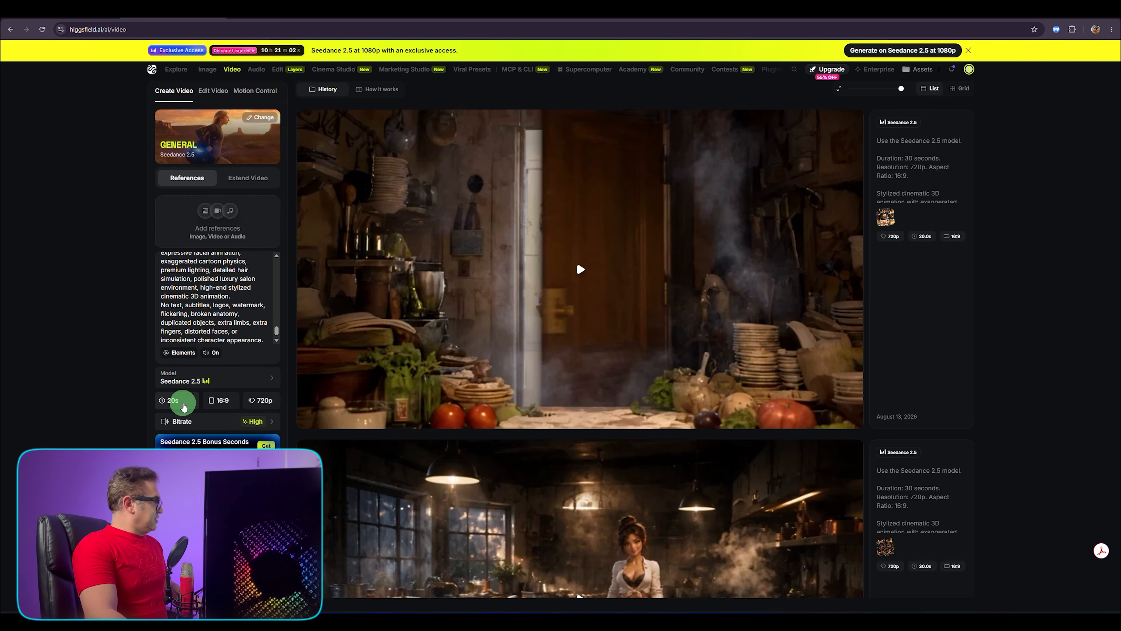
- Try the video duration at 4 seconds and at 30 seconds
left_click(183, 405)
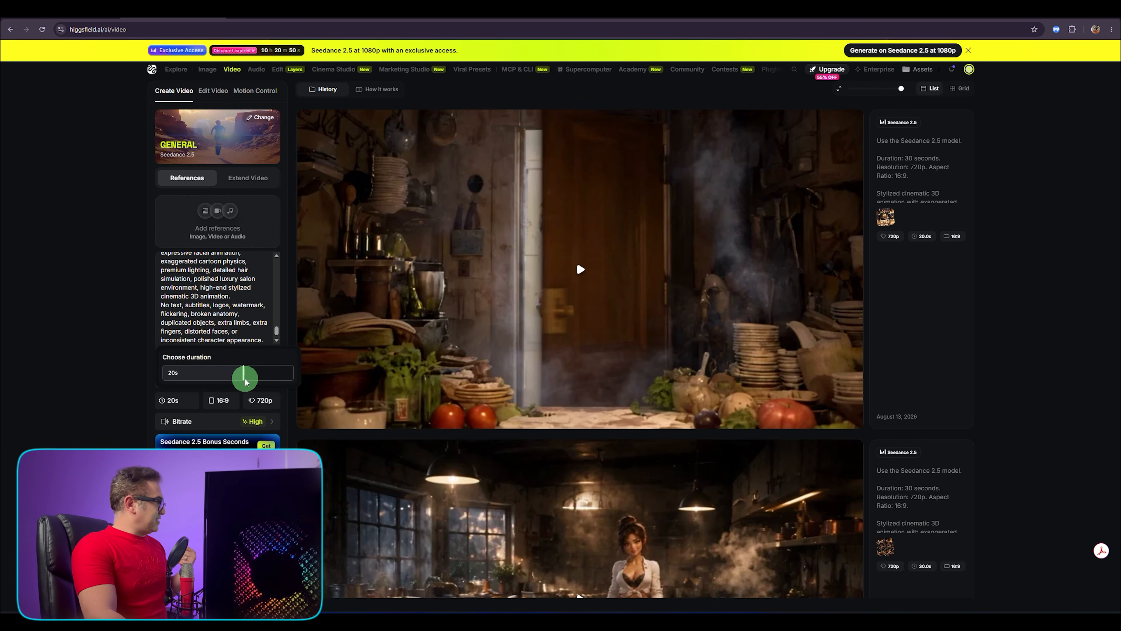
left_click_drag(244, 379, 150, 373)
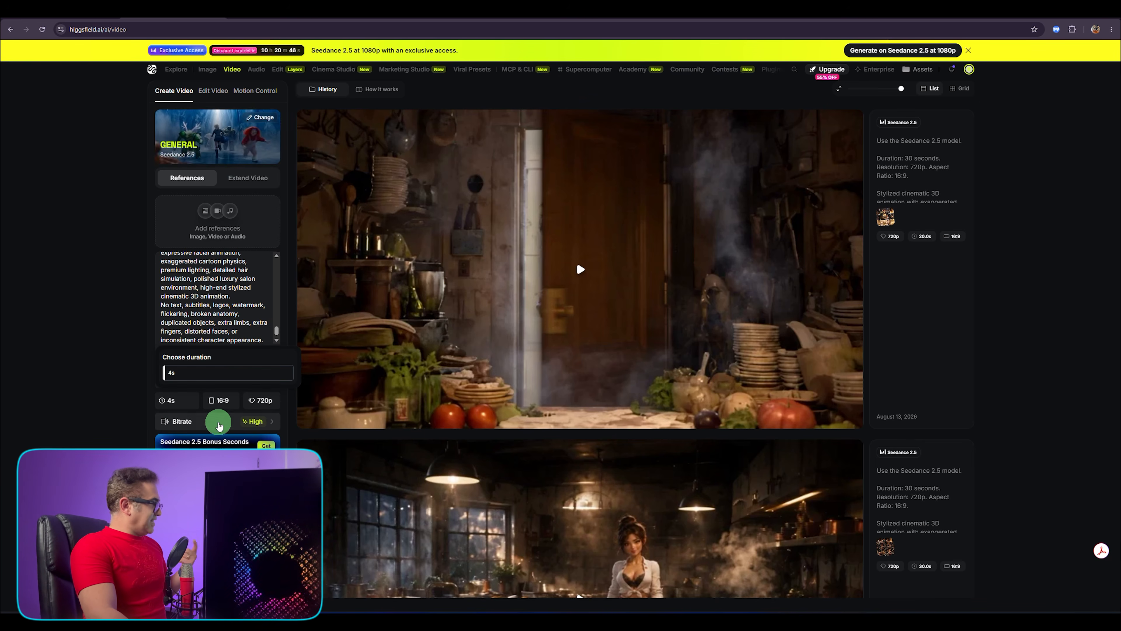
left_click(173, 380)
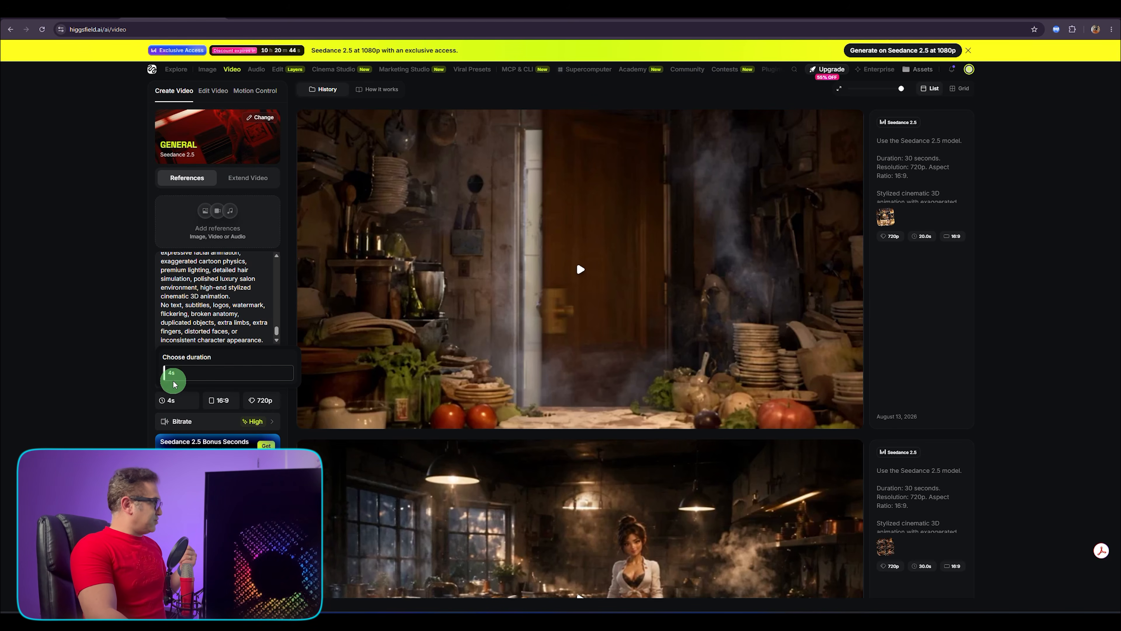
left_click_drag(167, 379, 341, 513)
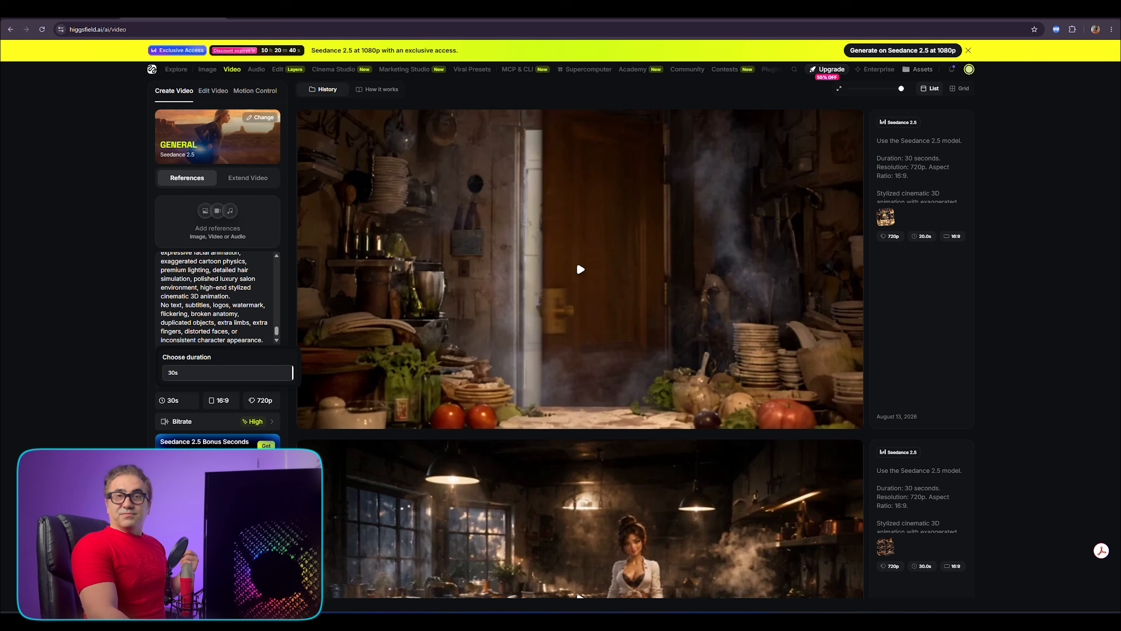
left_click(229, 437)
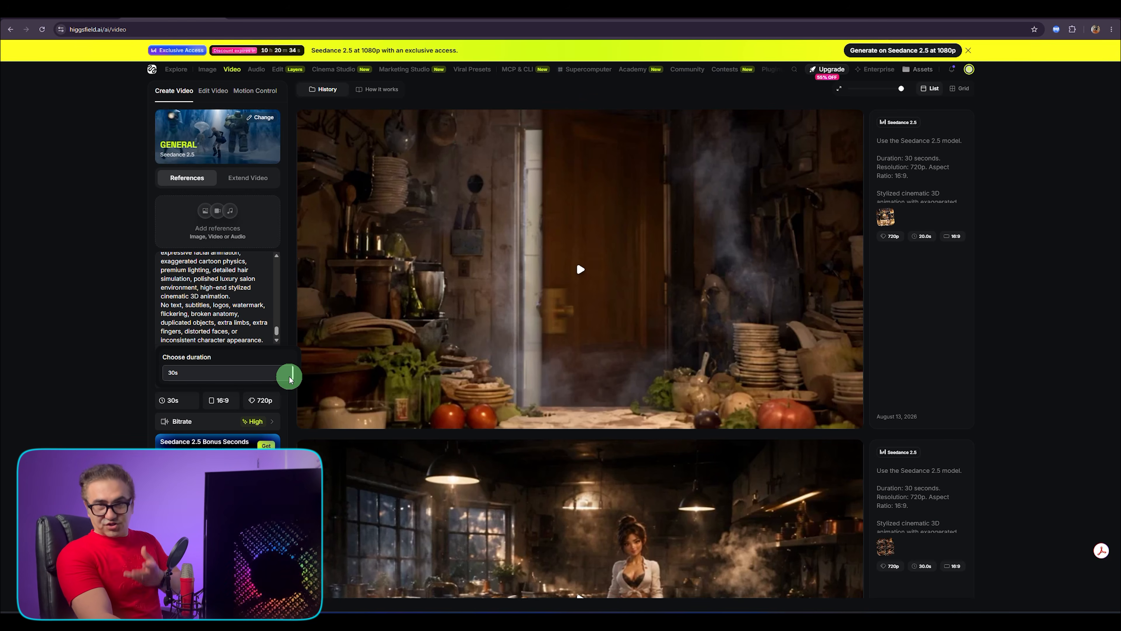
- Set the video duration to 20 seconds
left_click_drag(289, 380, 241, 380)
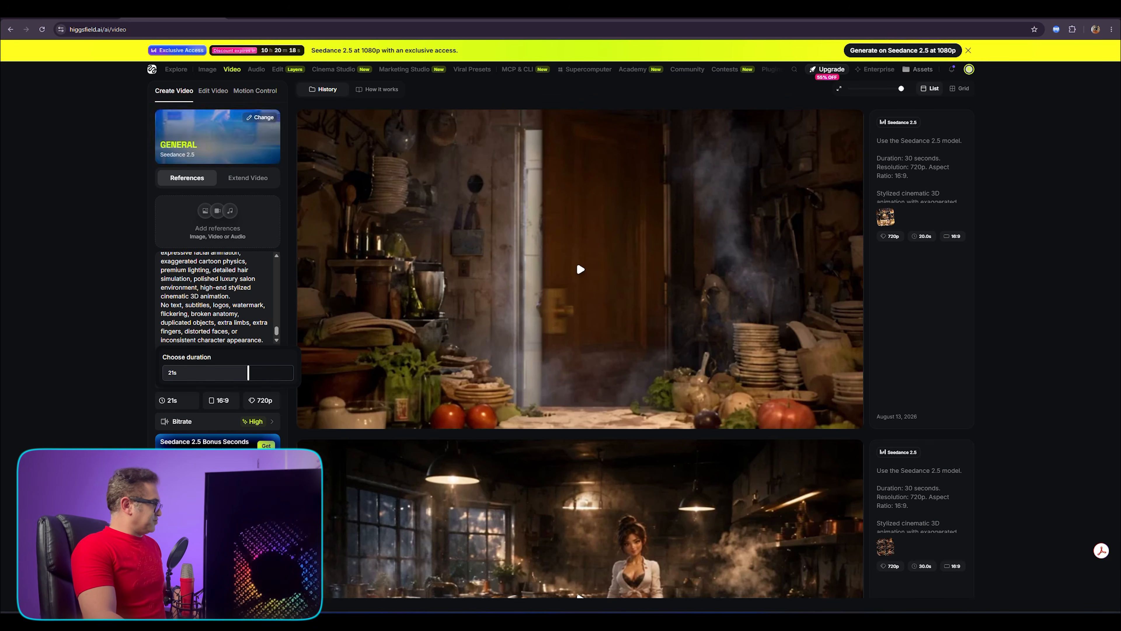
left_click(249, 373)
left_click_drag(247, 373, 243, 373)
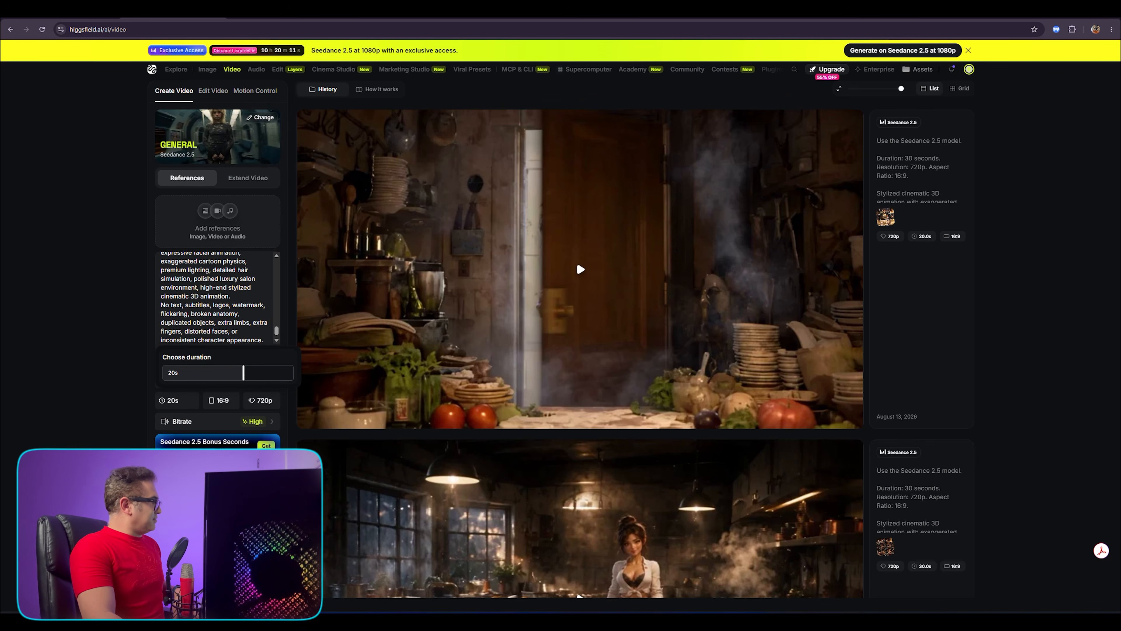
left_click(247, 507)
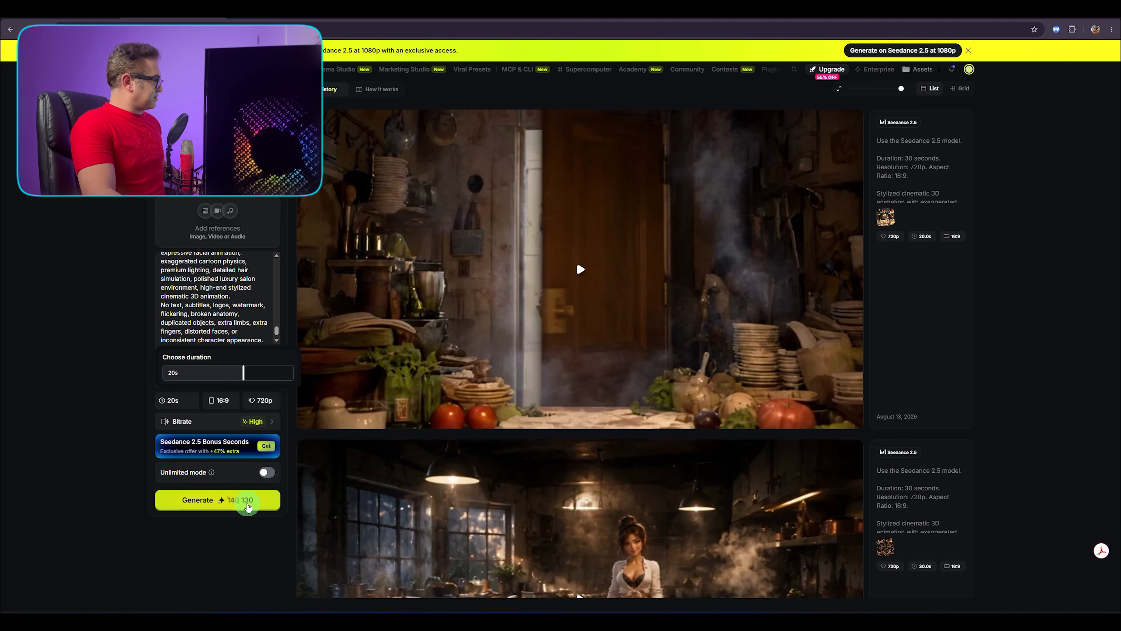
- Turn on Unlimited mode for the video generation
left_click(266, 472)
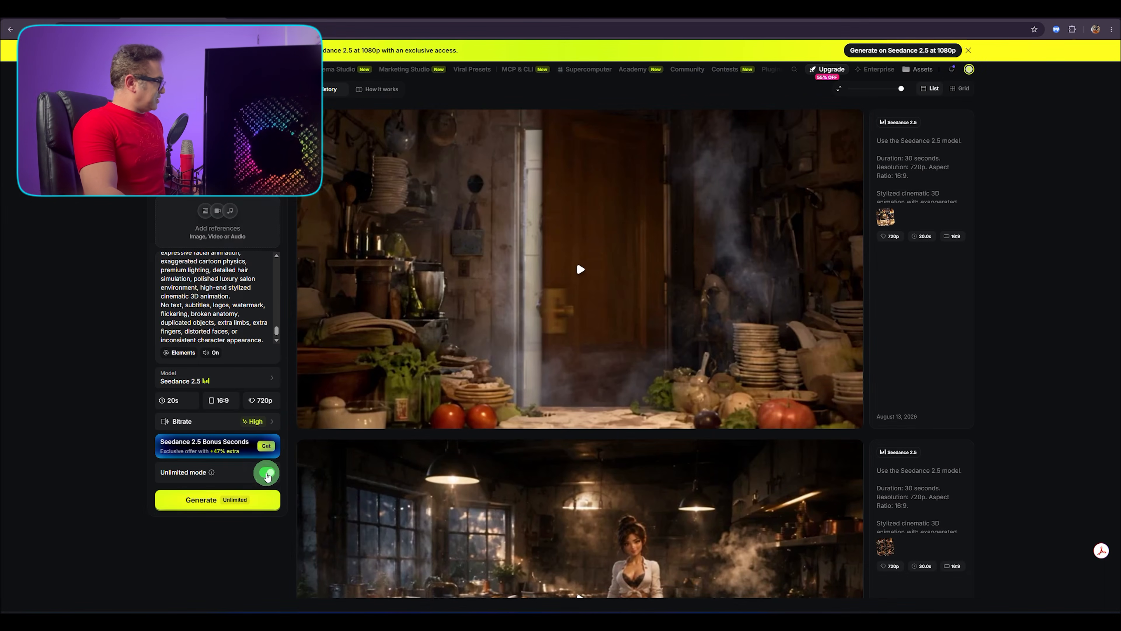
left_click(190, 509)
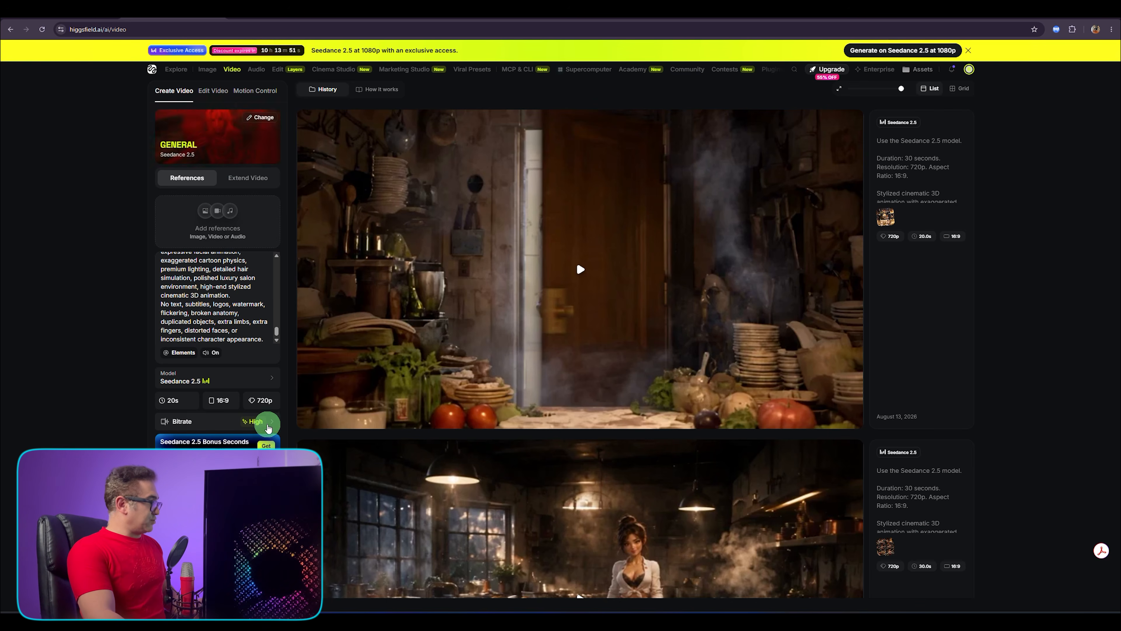
- Set the resolution to 1080p and generate the video with the 16:9 aspect ratio
left_click(262, 400)
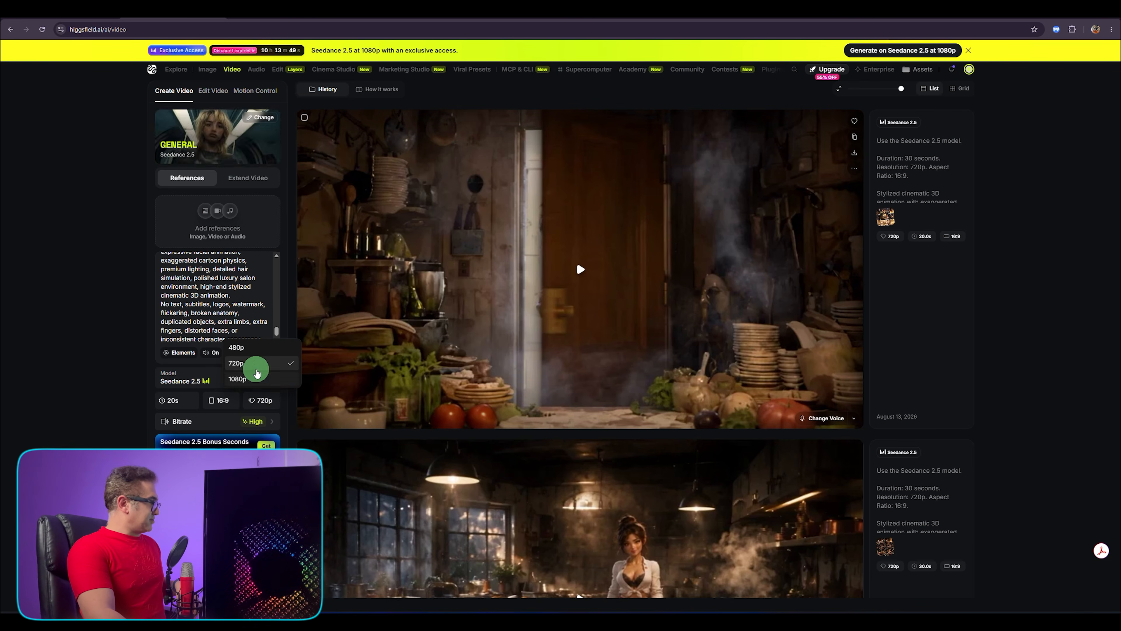
left_click(248, 380)
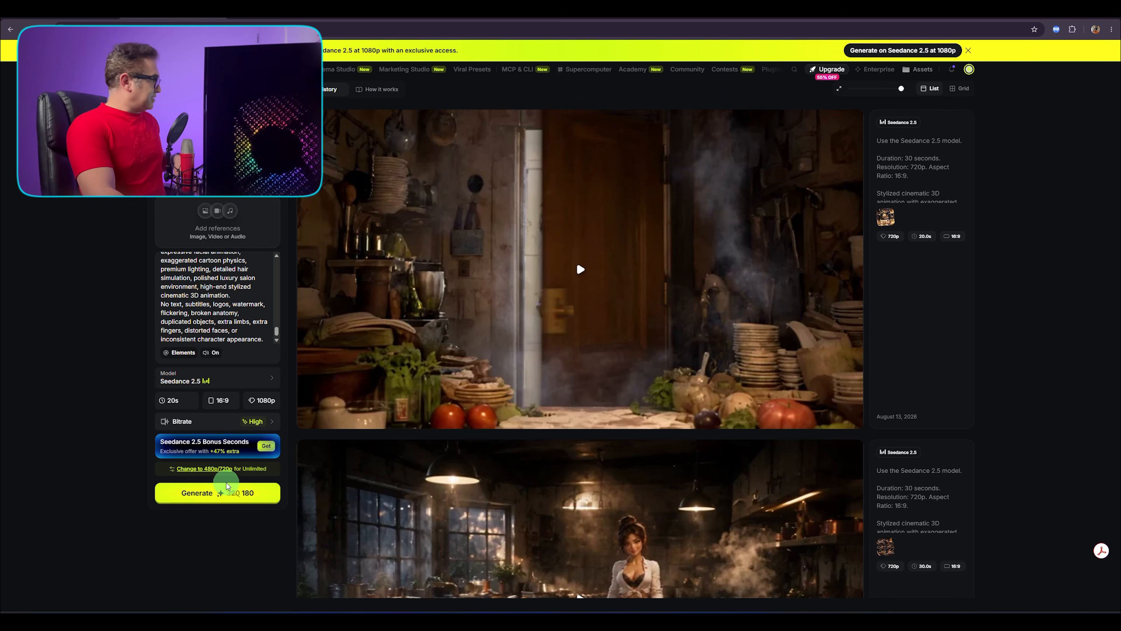
left_click(225, 406)
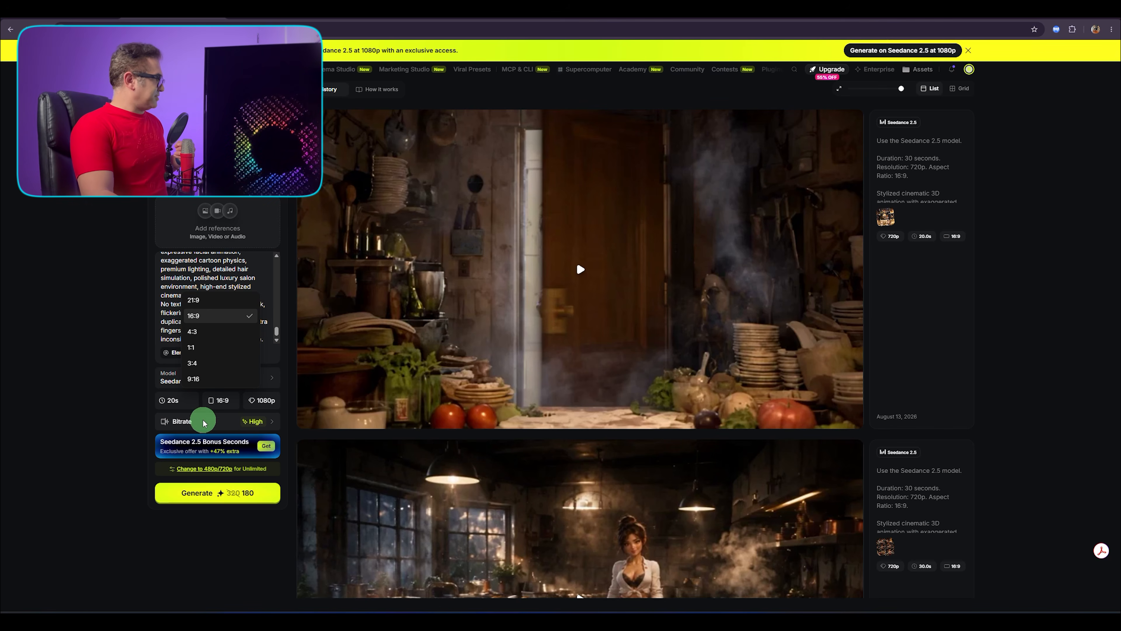
left_click(239, 495)
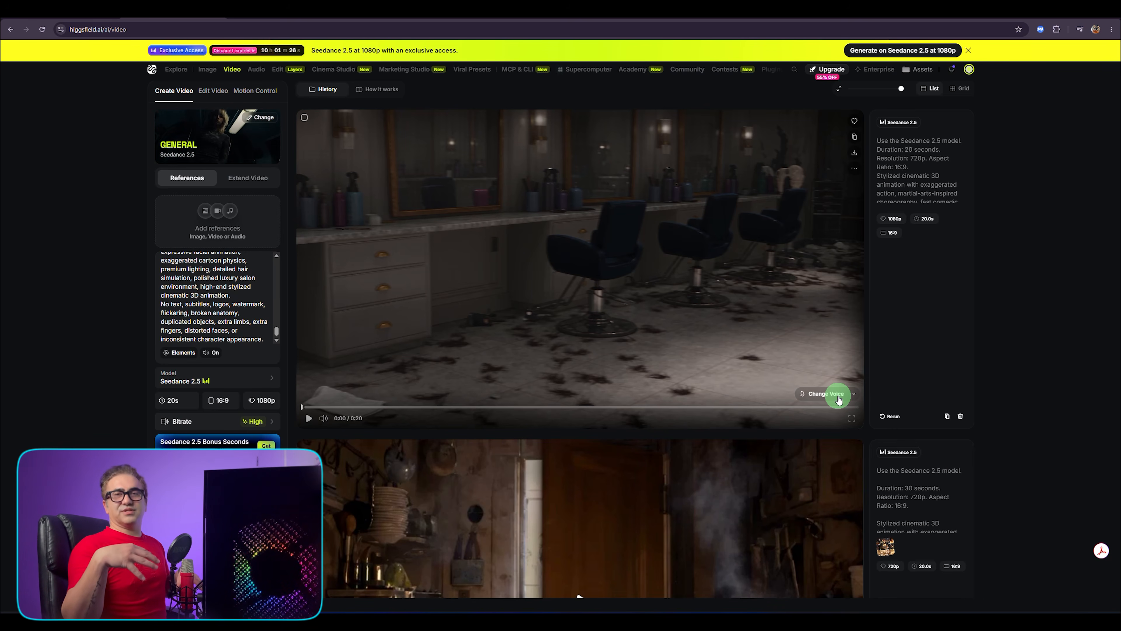
- Look through the preset voices offered for changing the generated salon video's voice, without applying one
left_click(839, 398)
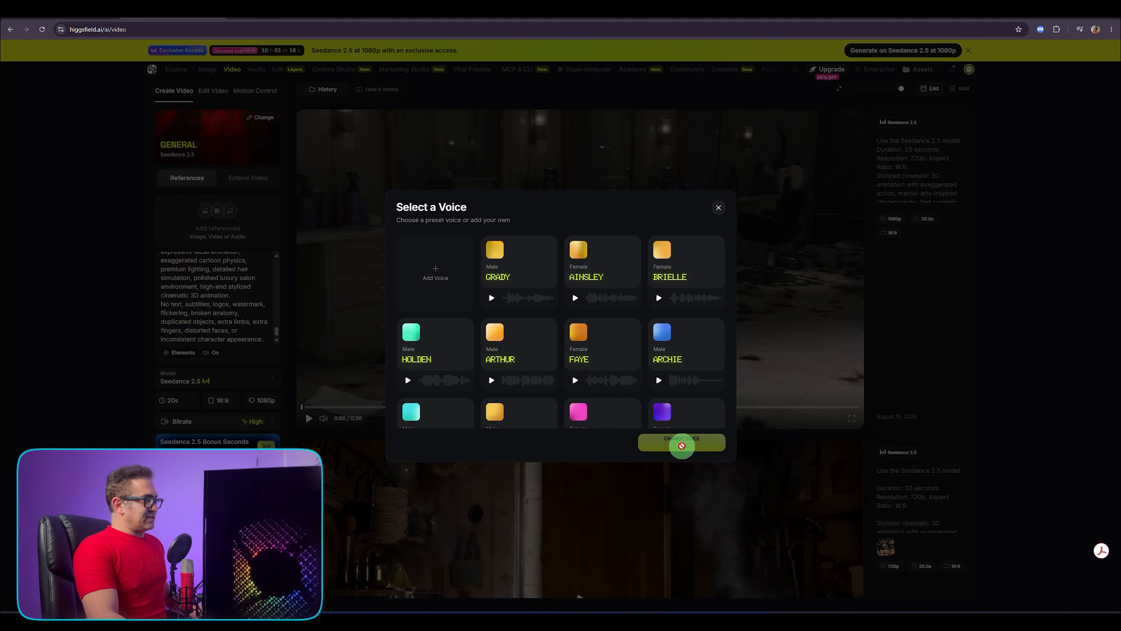
left_click(676, 447)
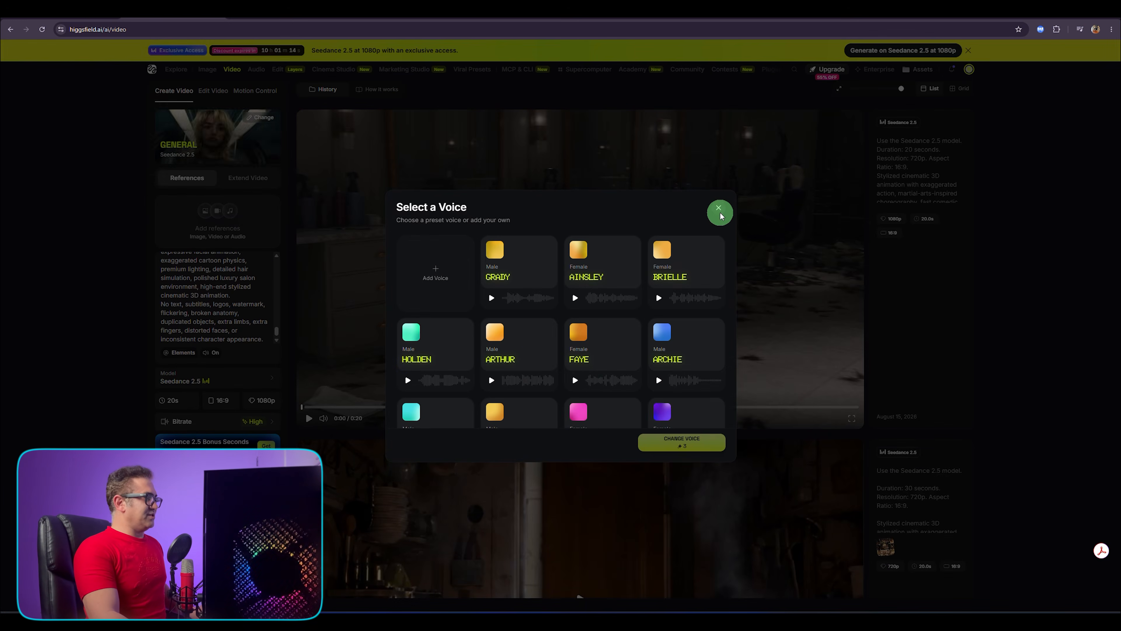
left_click(718, 207)
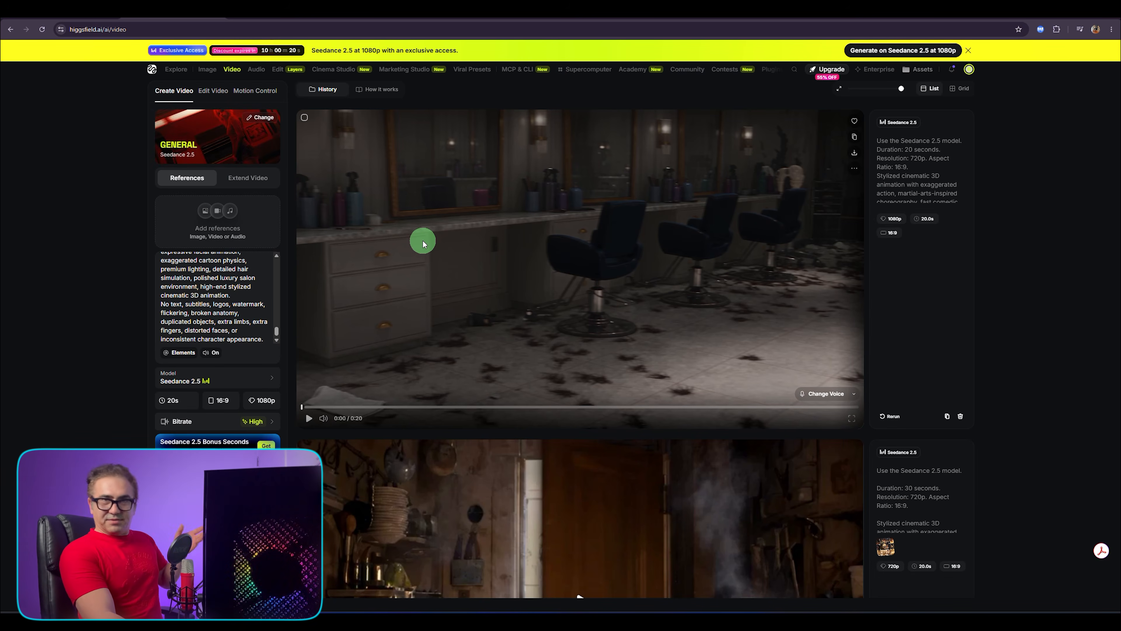
- Upload a new image file and attach it as the reference for the next video
left_click(219, 223)
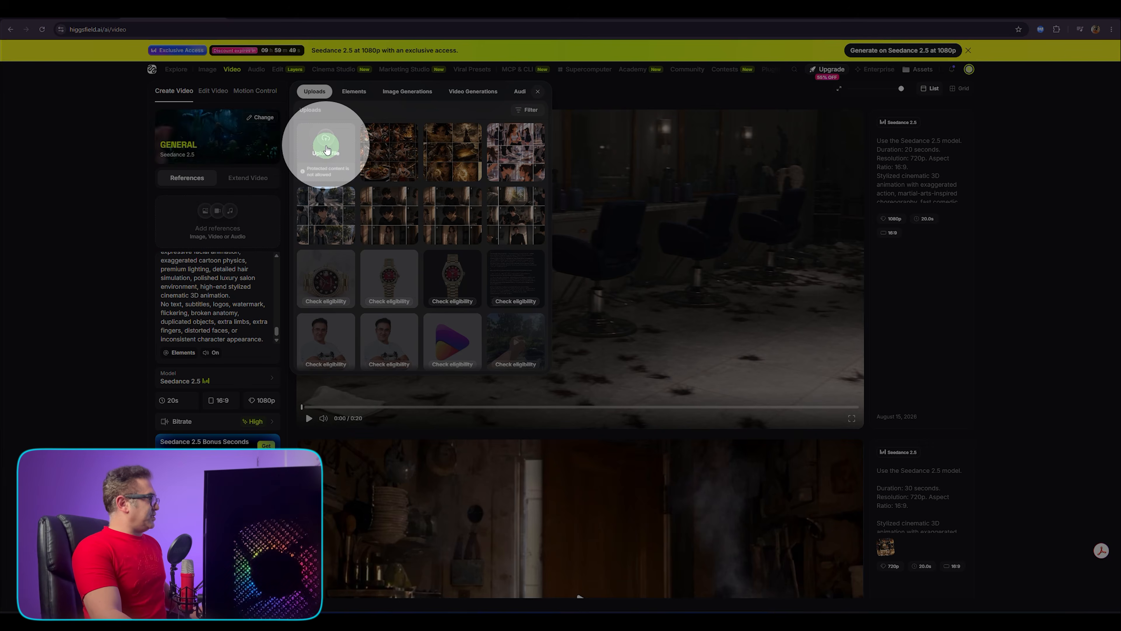
left_click(327, 148)
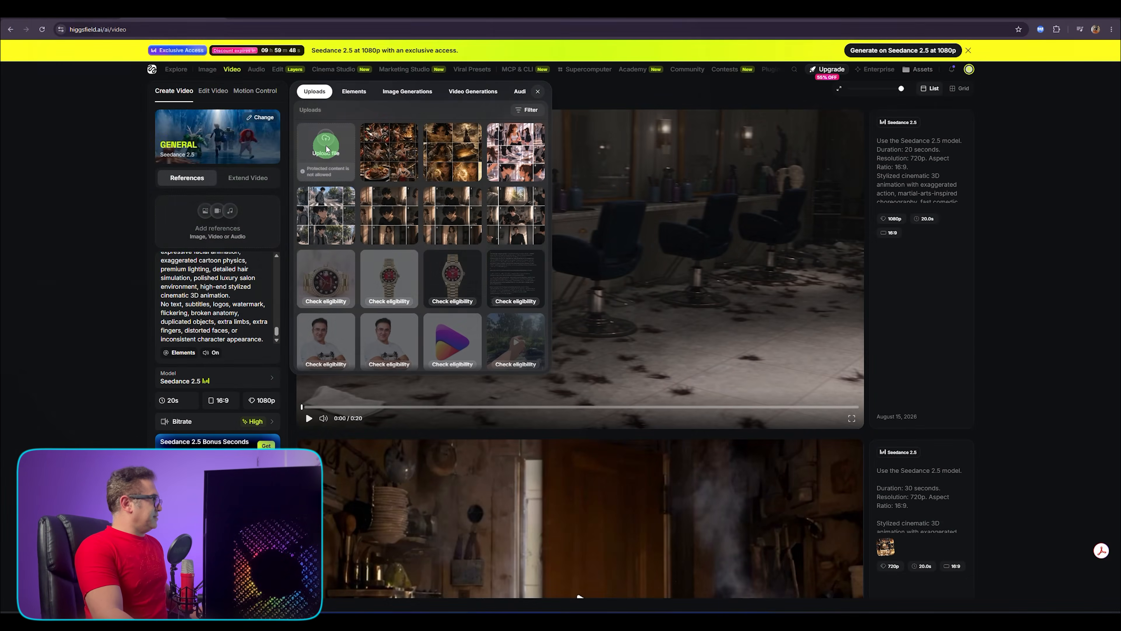
double_click(108, 100)
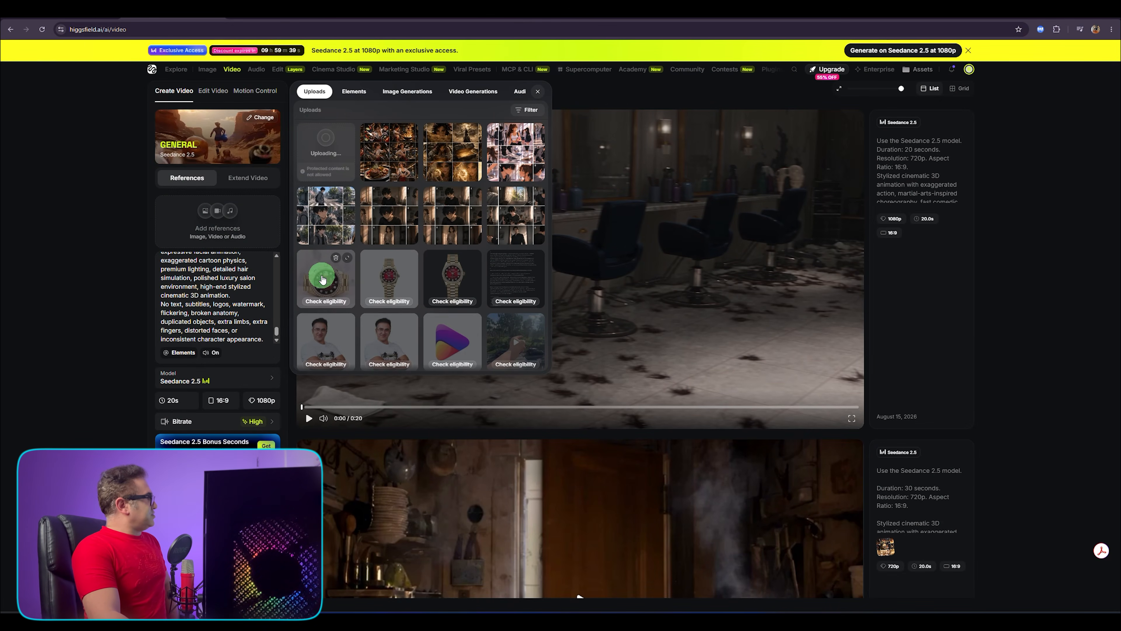
left_click_drag(332, 212, 388, 162)
left_click(388, 161)
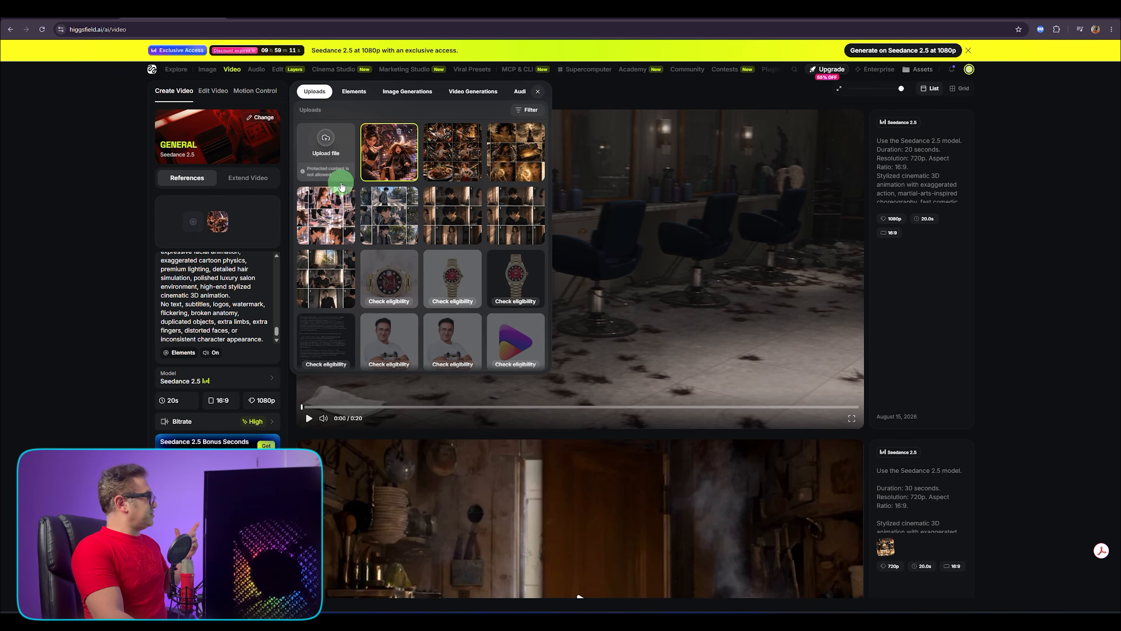
left_click(261, 234)
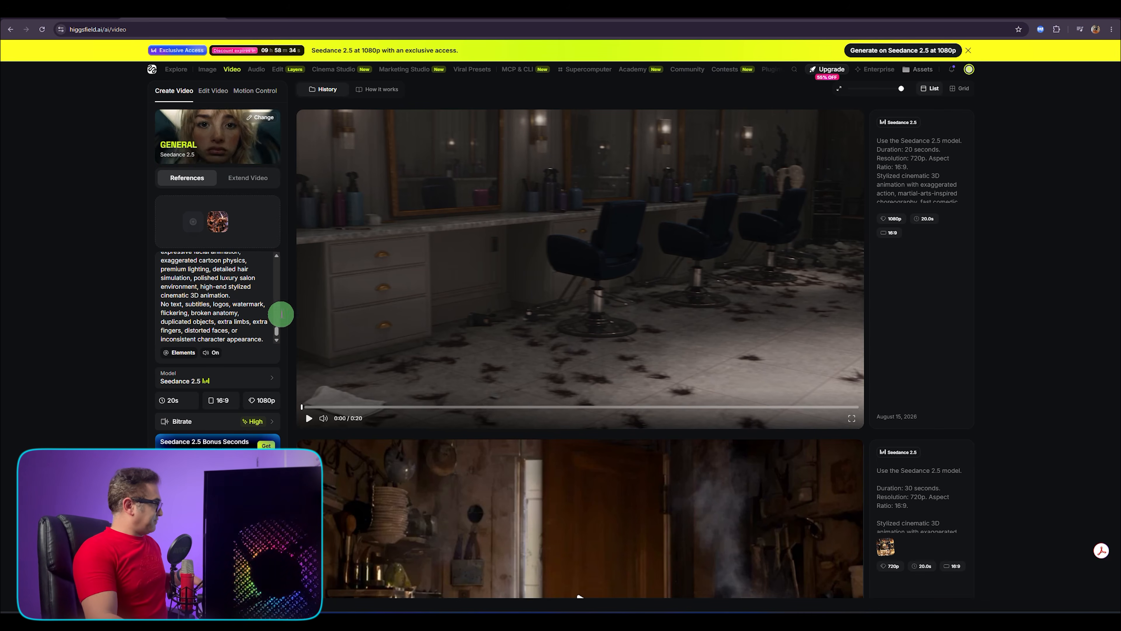
- Set the video duration to 30 seconds, keeping the 16:9 aspect ratio and 1080p resolution
left_click(219, 403)
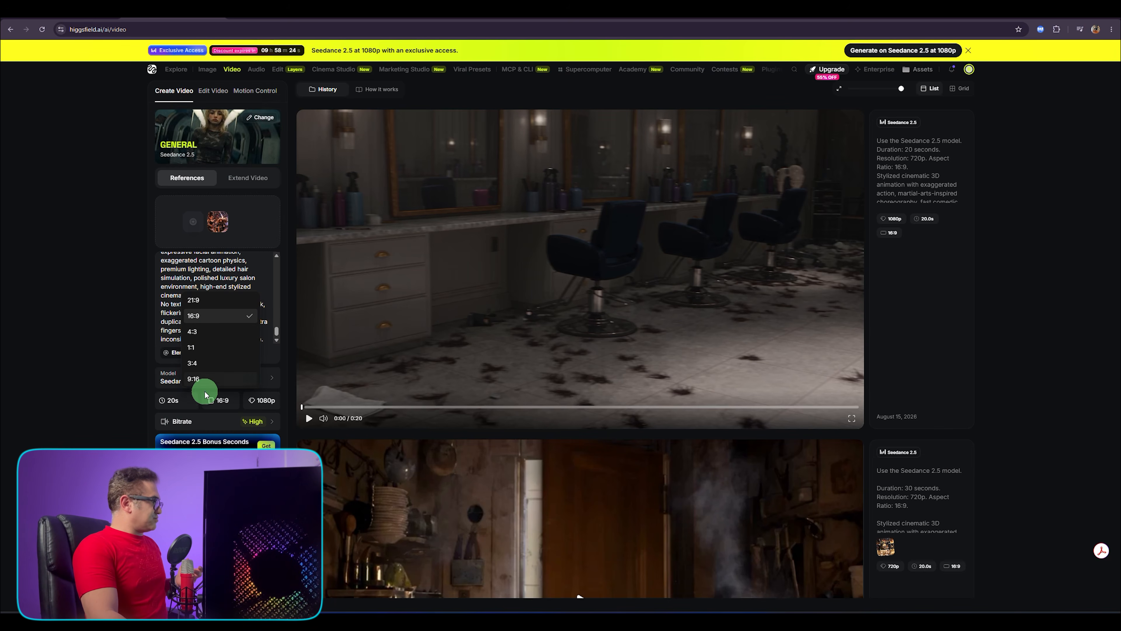
left_click(220, 397)
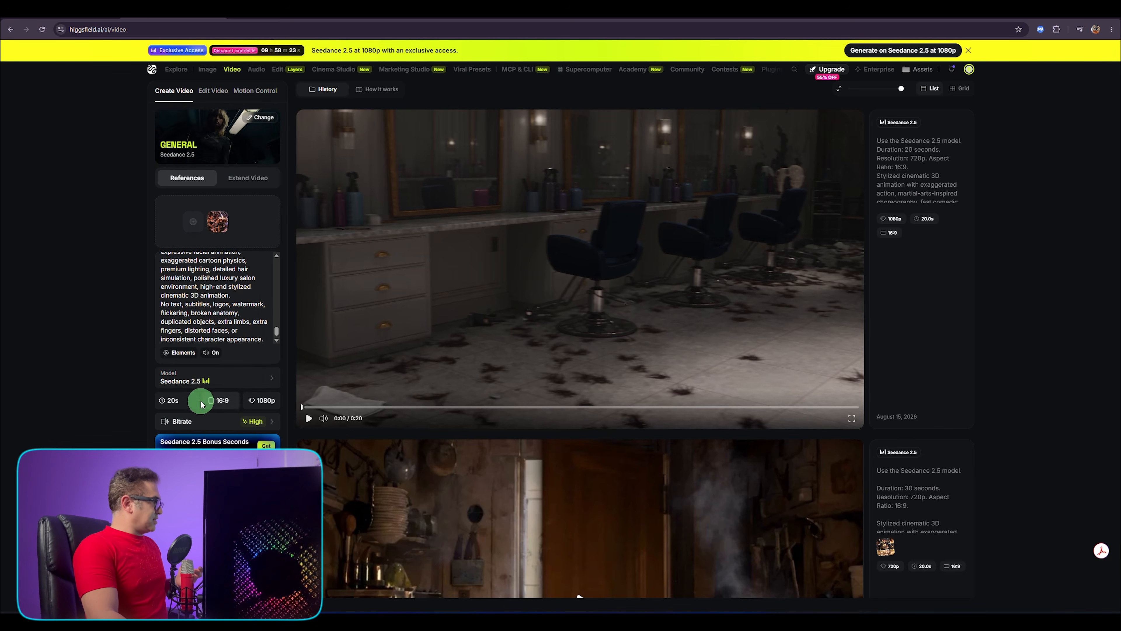
left_click(181, 402)
left_click_drag(260, 380, 297, 378)
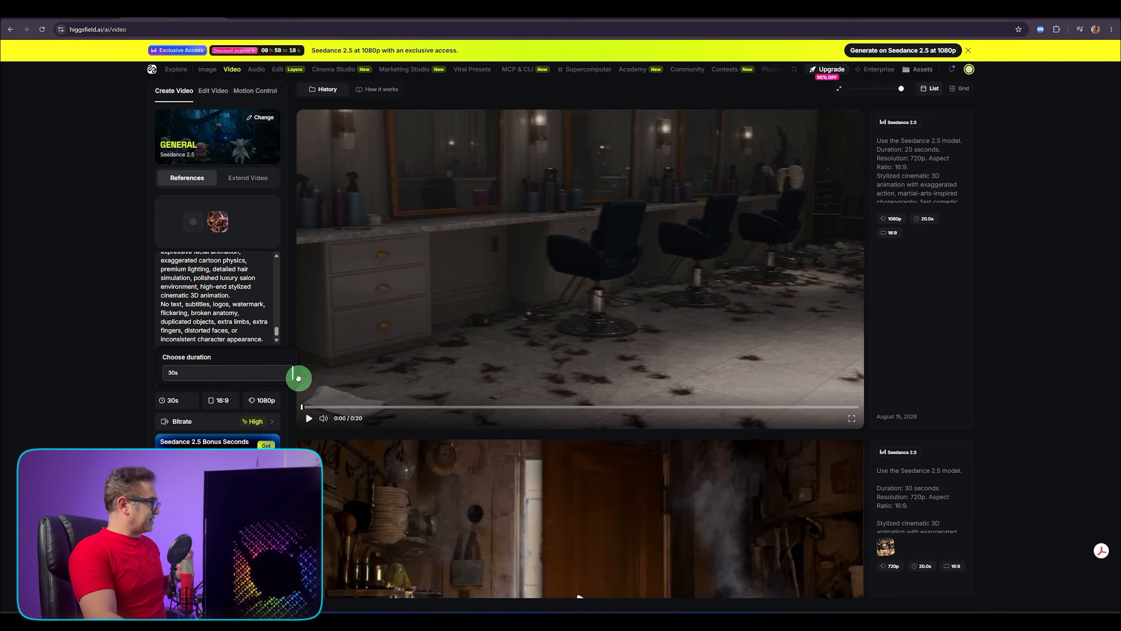
left_click(183, 405)
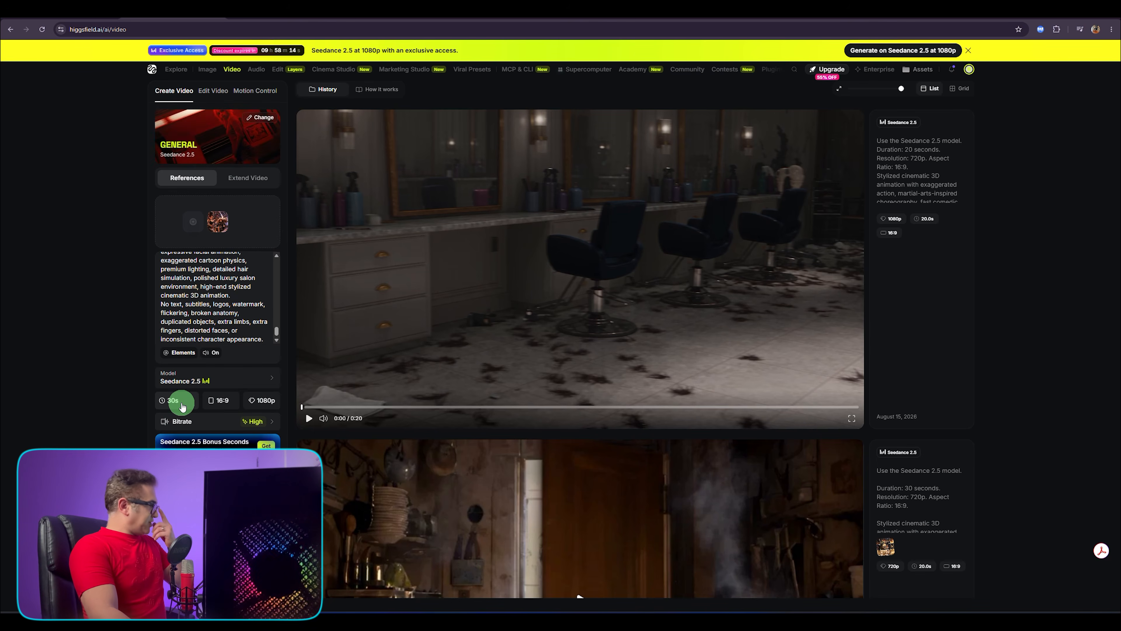
left_click(246, 431)
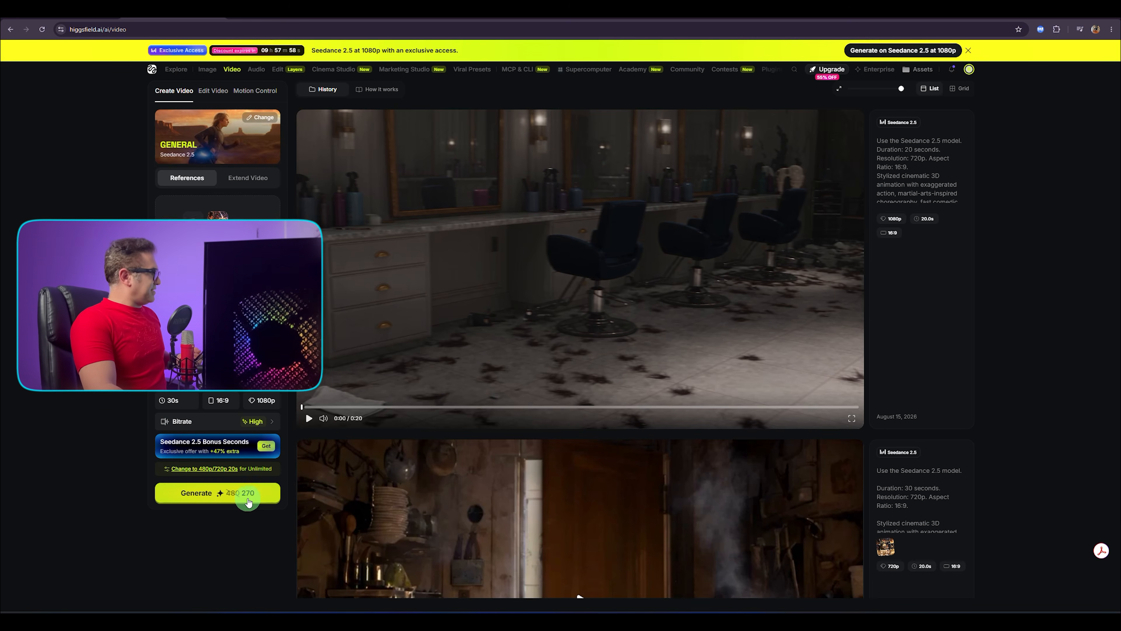
left_click(248, 501)
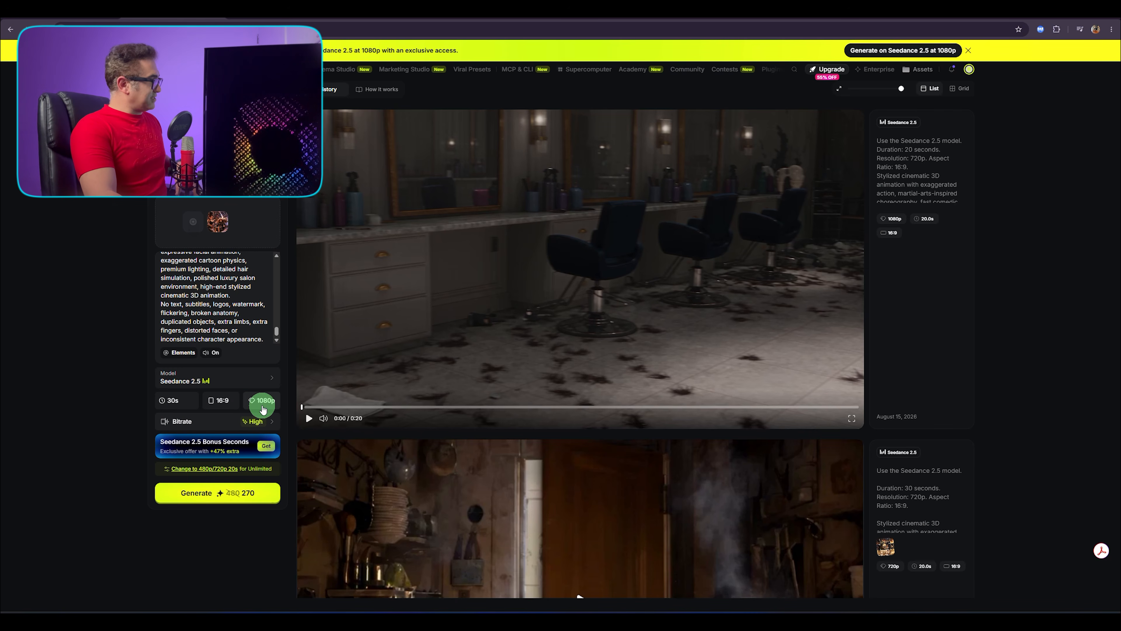
- Generate the 30-second 1080p video from the reference image and look through the earlier generated videos in the history
left_click(238, 492)
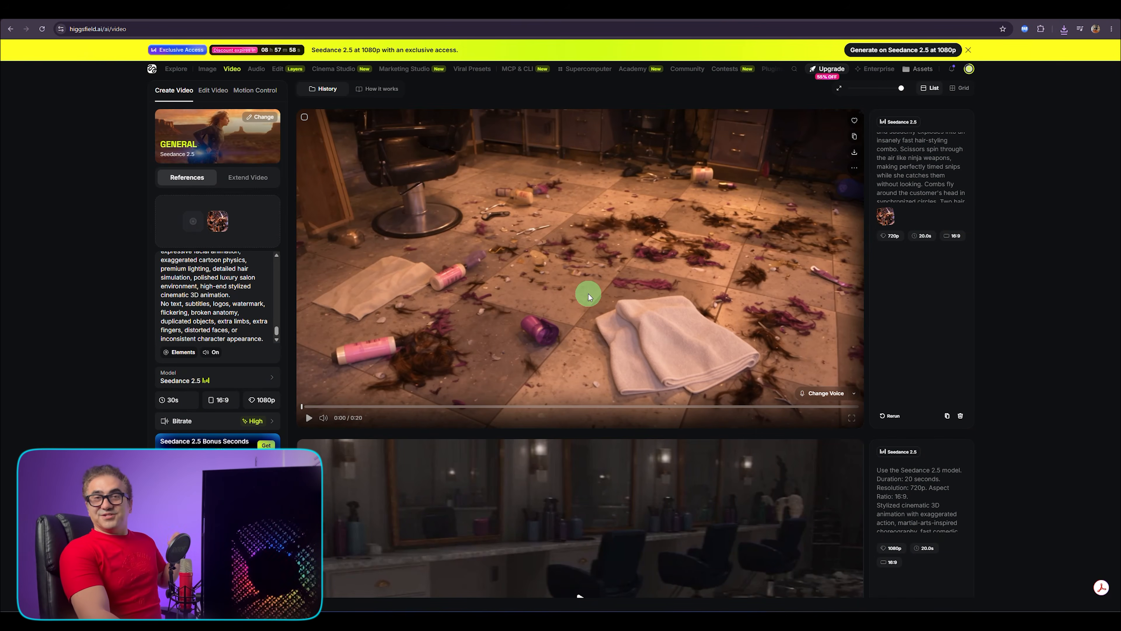
scroll(589, 294, "down", 6)
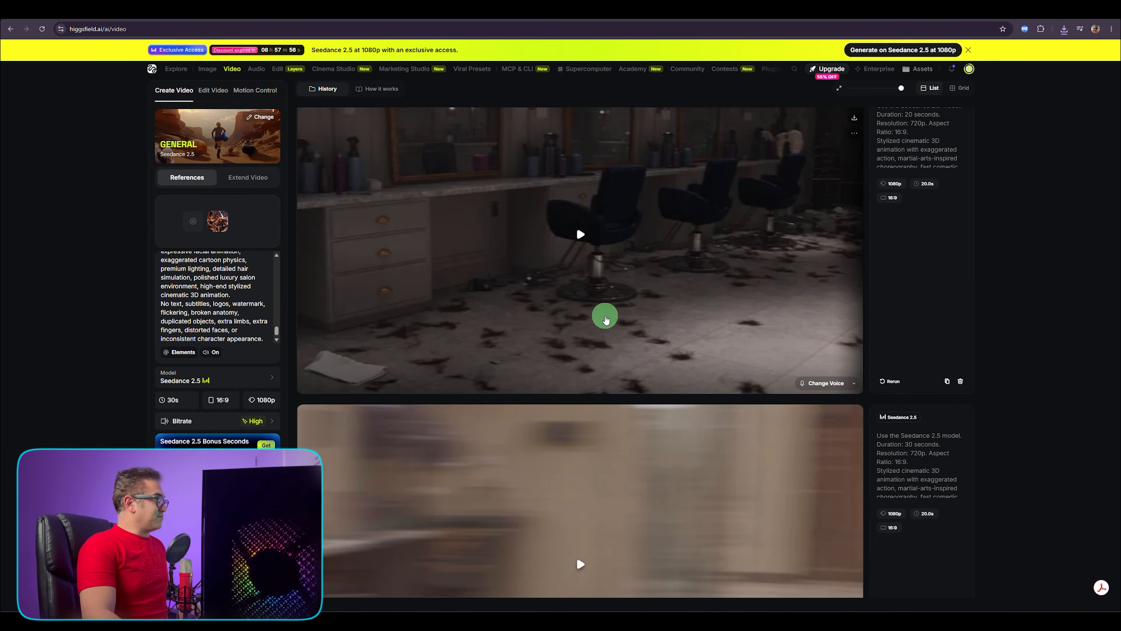
scroll(606, 319, "up", 2)
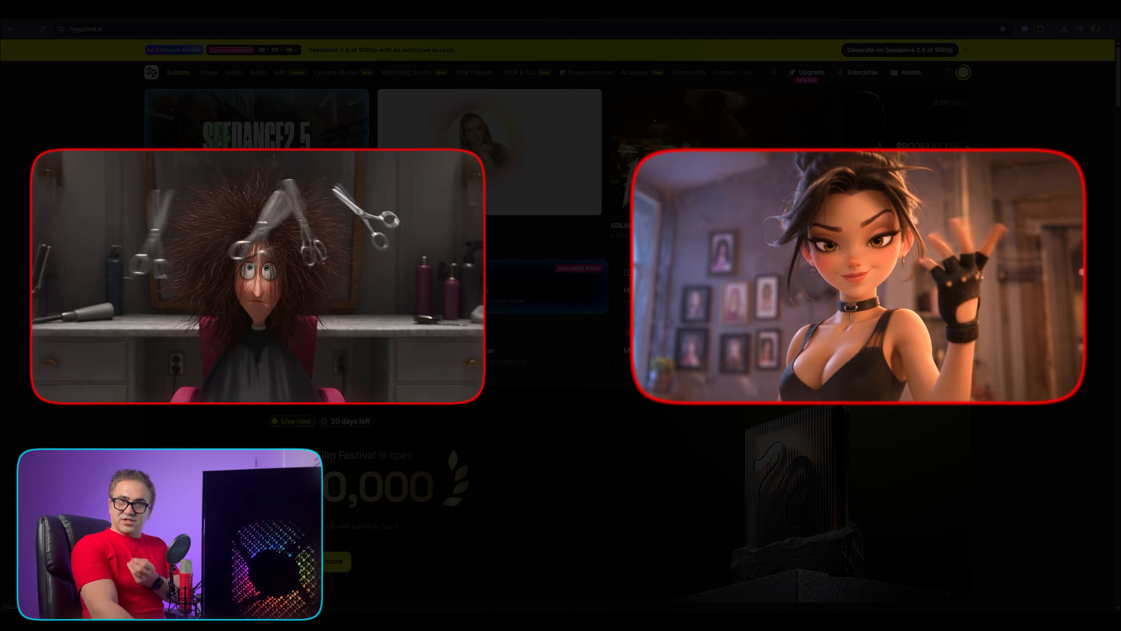
scroll(437, 450, "down", 2)
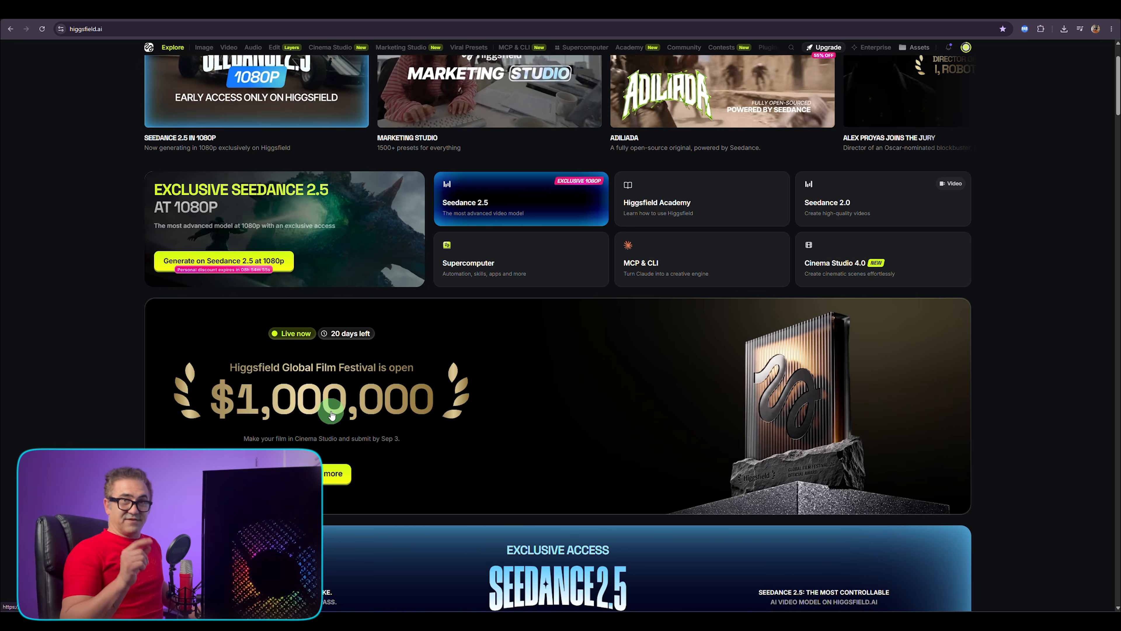
left_click(332, 414)
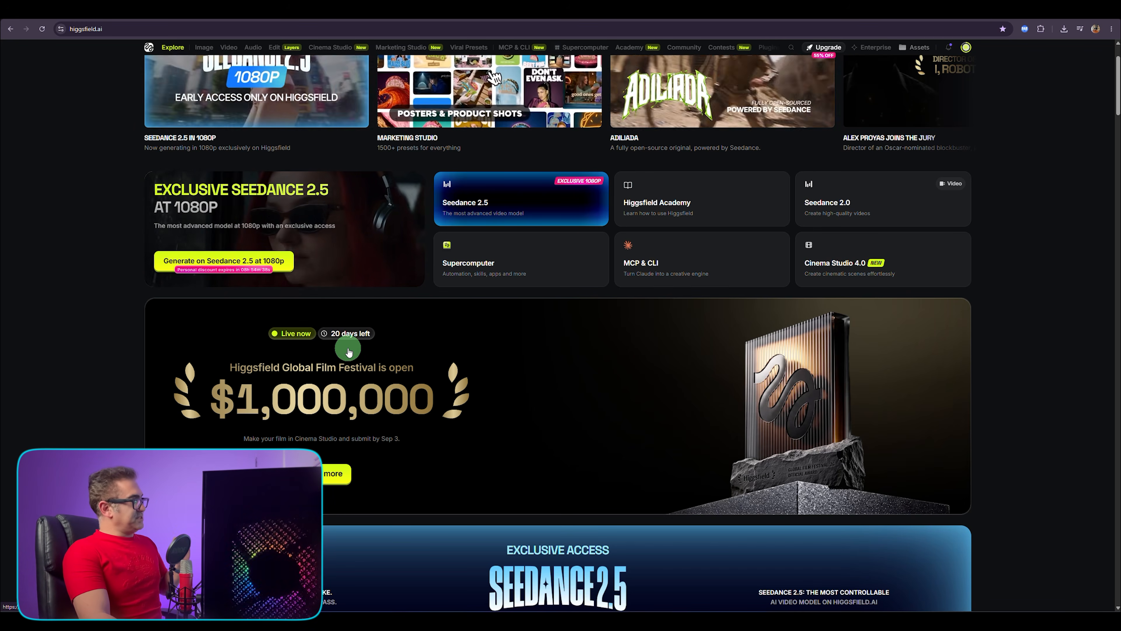
left_click(362, 339)
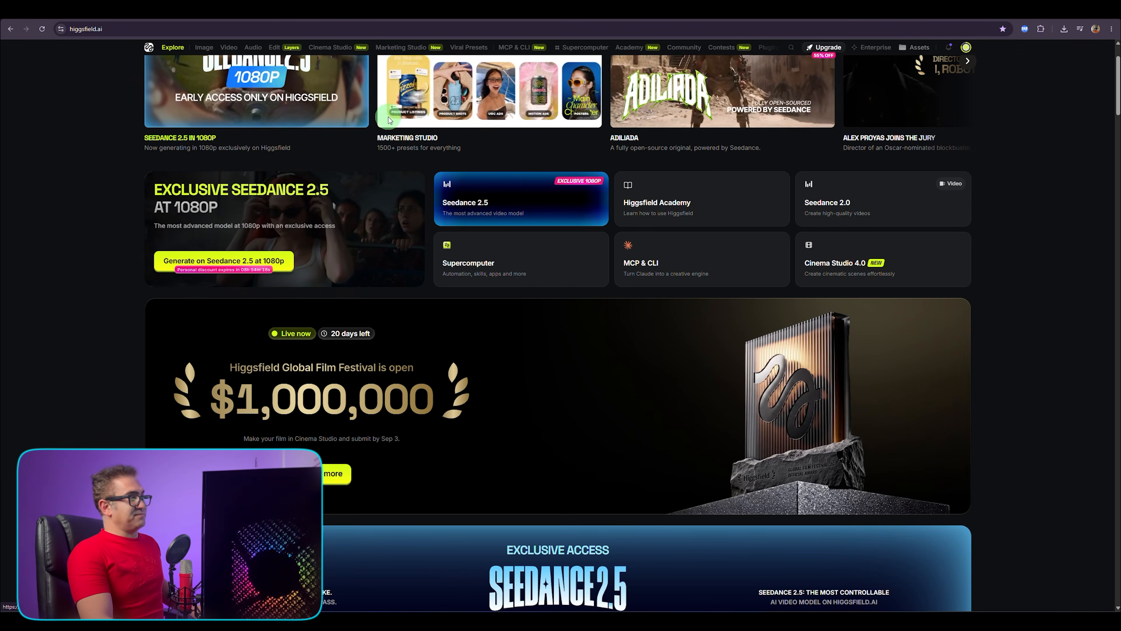
- Open the upgrade pricing plans, show them with monthly billing, and check the Ultra plan's price at 6,000 credits
left_click(826, 49)
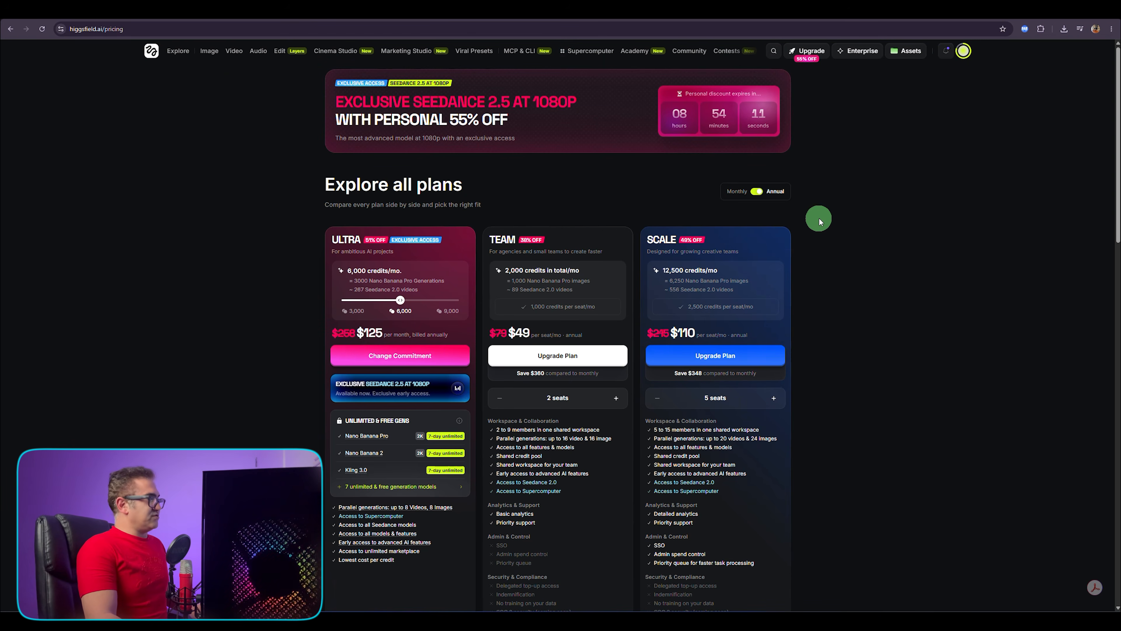
left_click(757, 192)
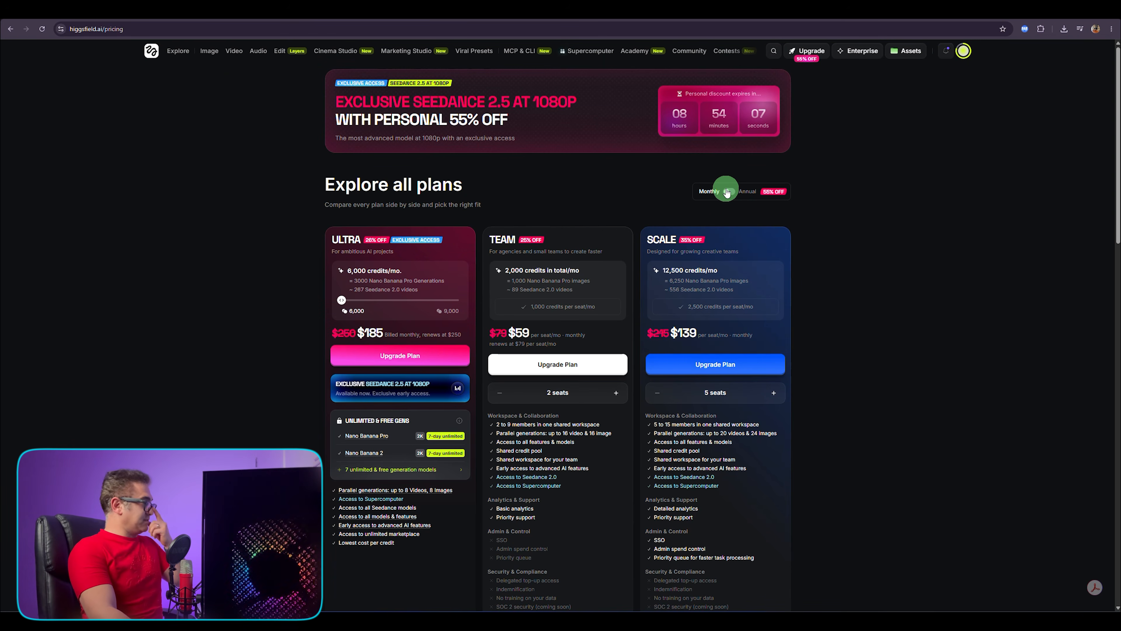
scroll(706, 203, "down", 2)
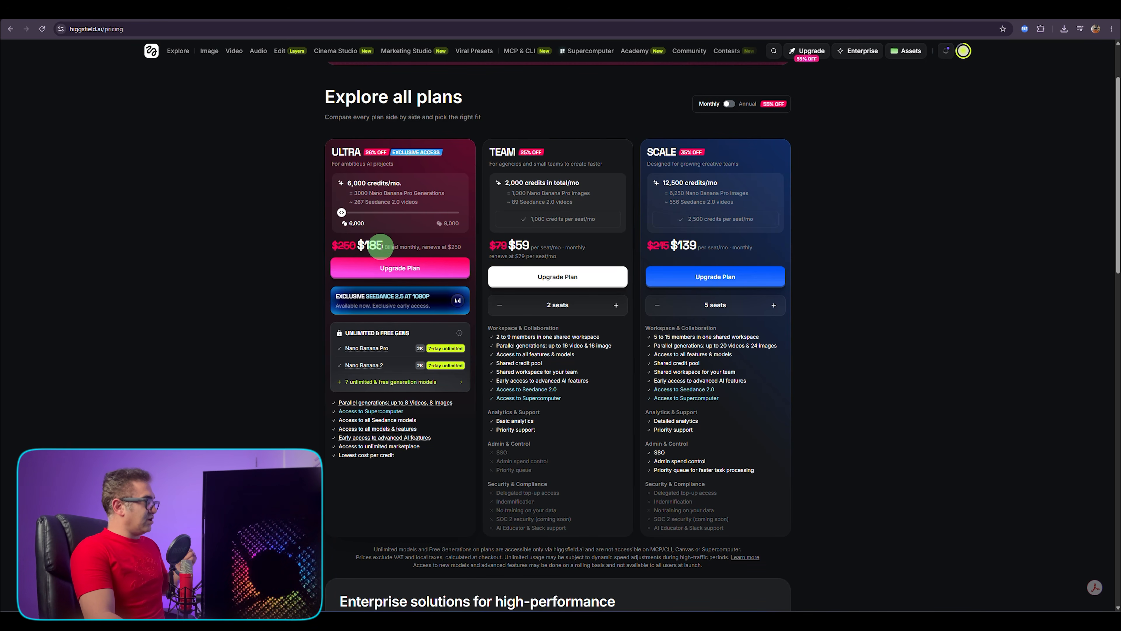
double_click(373, 245)
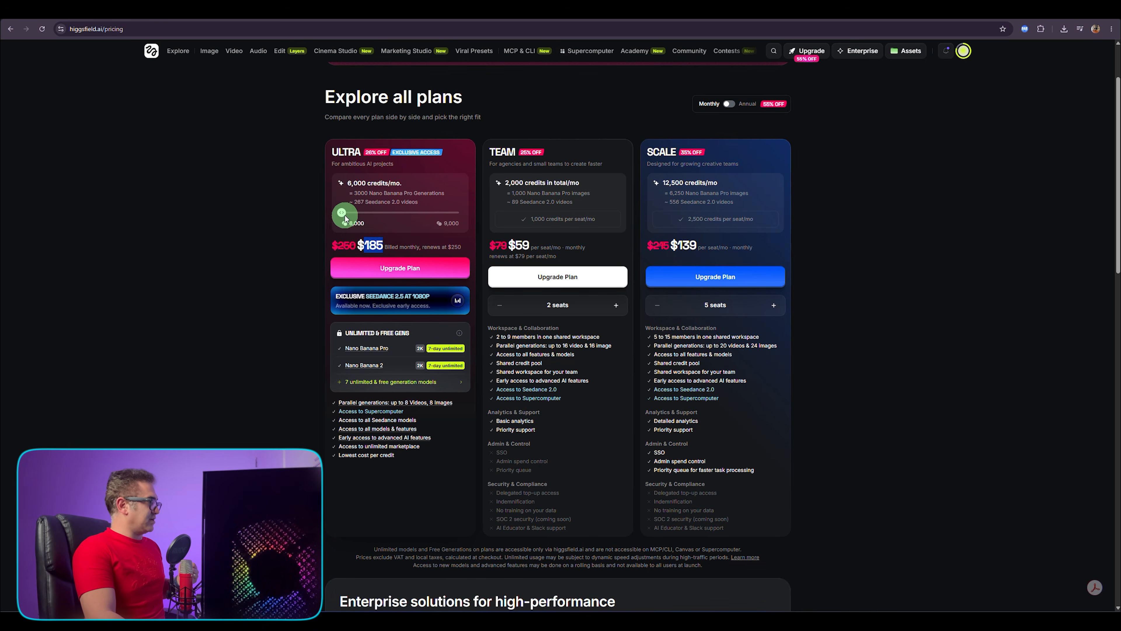
- Set the Ultra plan to 9,000 credits per month and compare its monthly price with the Team plan's
left_click_drag(342, 213, 459, 214)
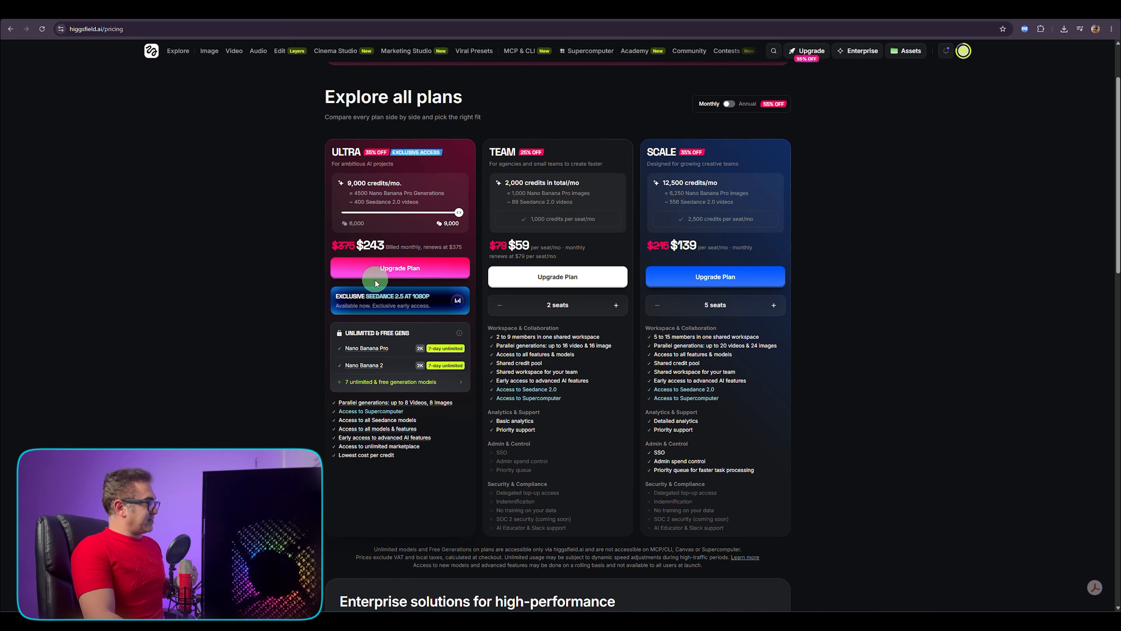
mouse_move(355, 250)
left_mouse_down()
mouse_move(336, 246)
mouse_move(362, 246)
left_mouse_up()
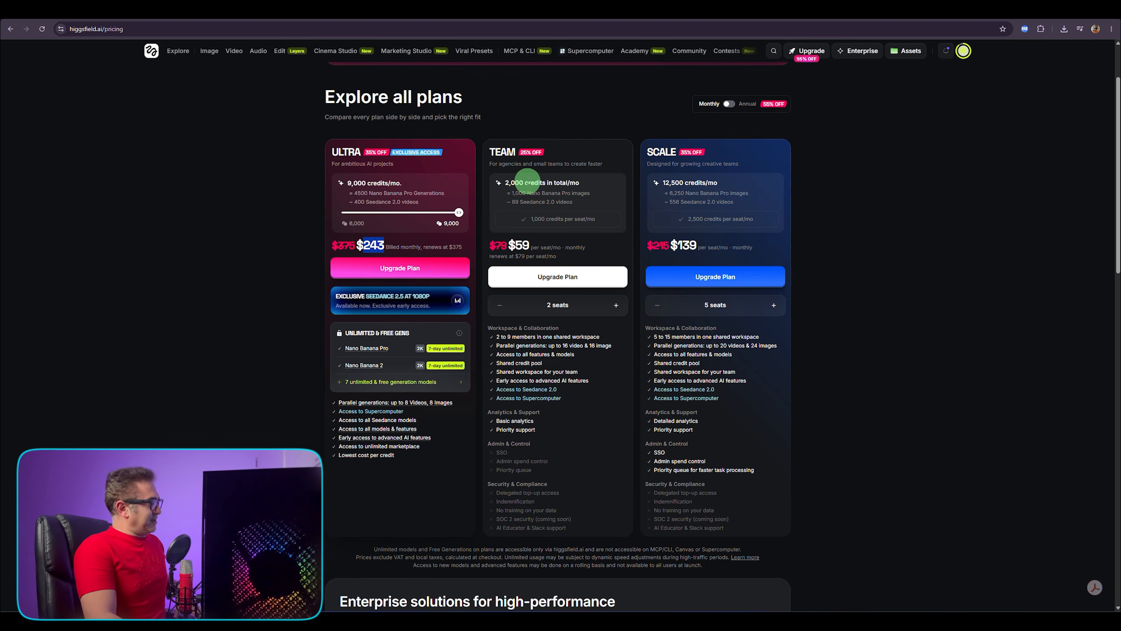
double_click(523, 246)
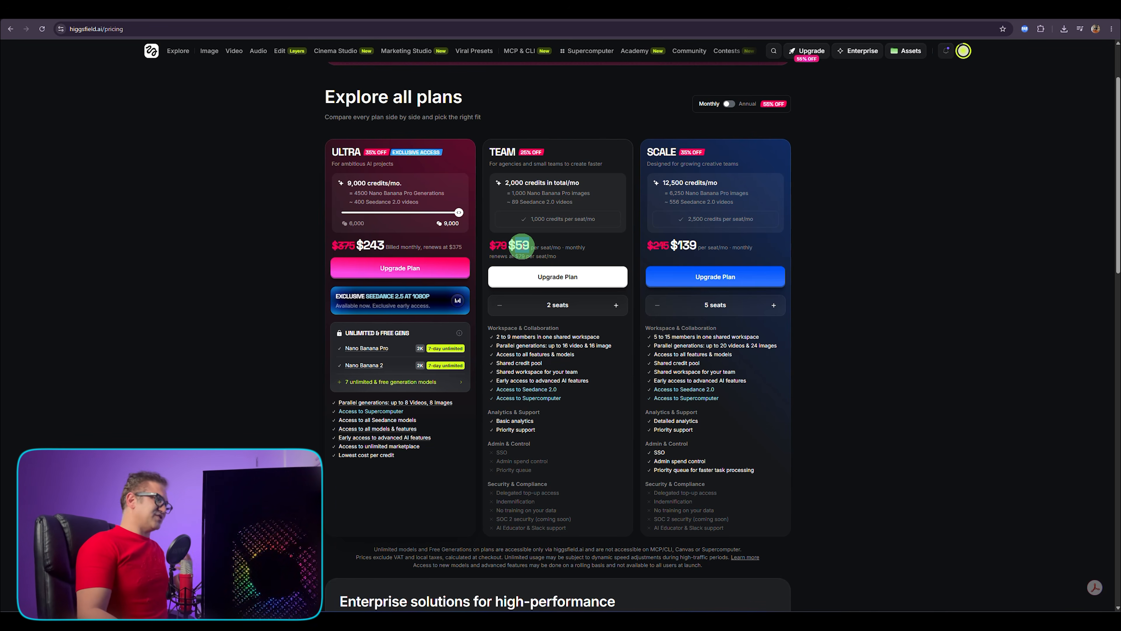
- Show the plans with annual billing and check the Ultra plan's price at 9,000 and 6,000 credits per month
left_click(727, 104)
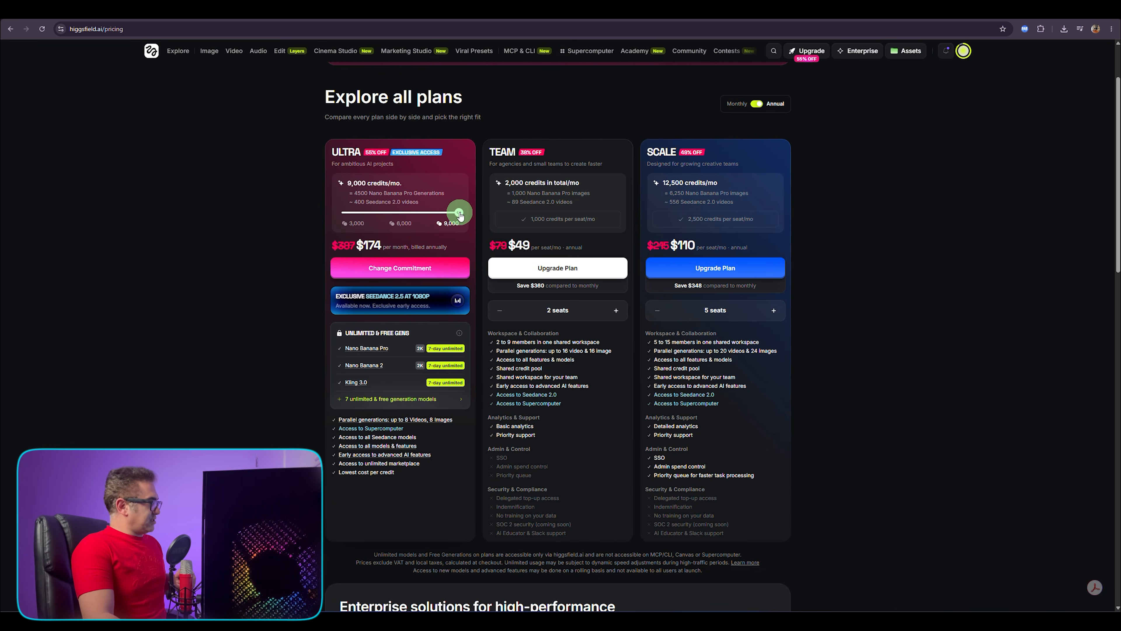
left_click_drag(379, 243, 350, 251)
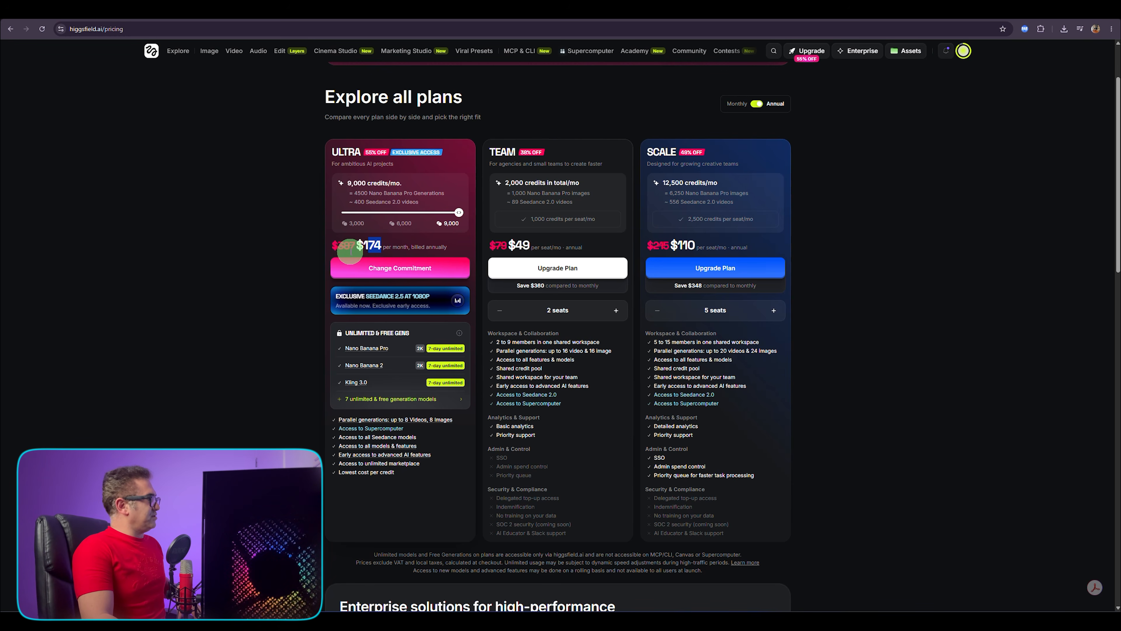
left_click_drag(457, 217, 400, 215)
left_click(402, 265)
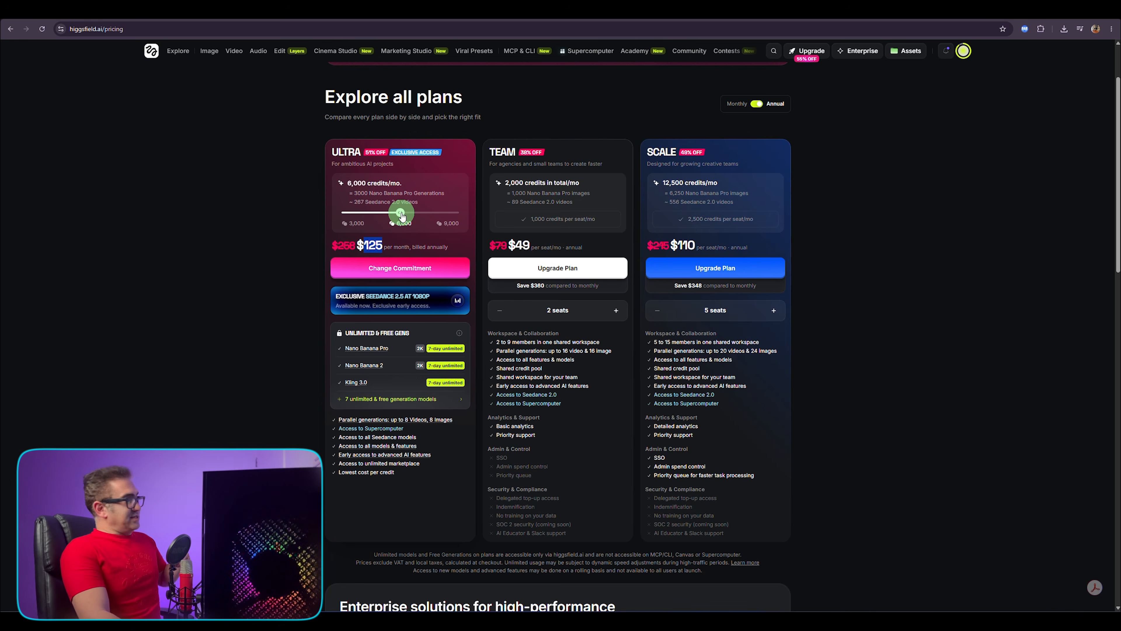
- Check the Ultra plan's annual-billing price at 3,000 credits per month, and return to the Explore home page
left_click_drag(400, 215, 341, 213)
double_click(352, 247)
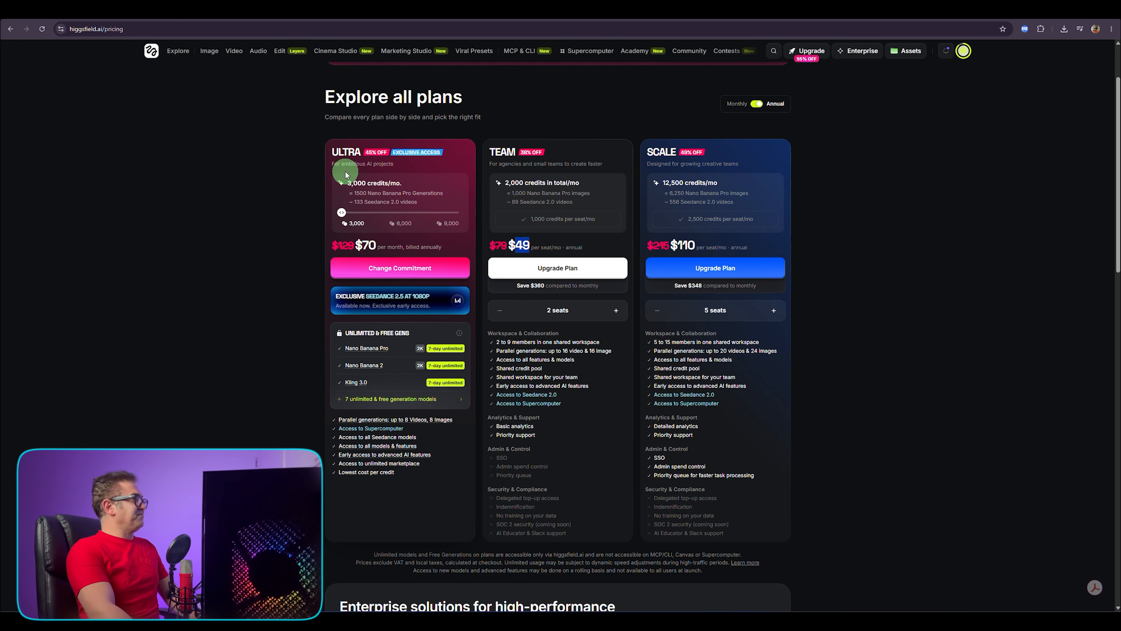
left_click(185, 59)
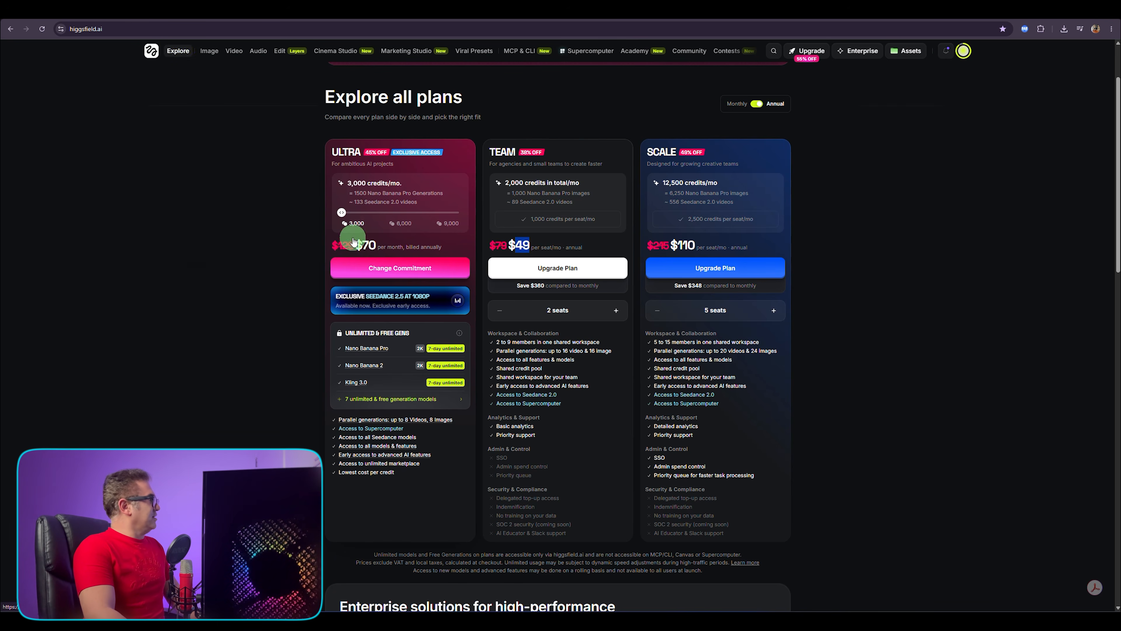